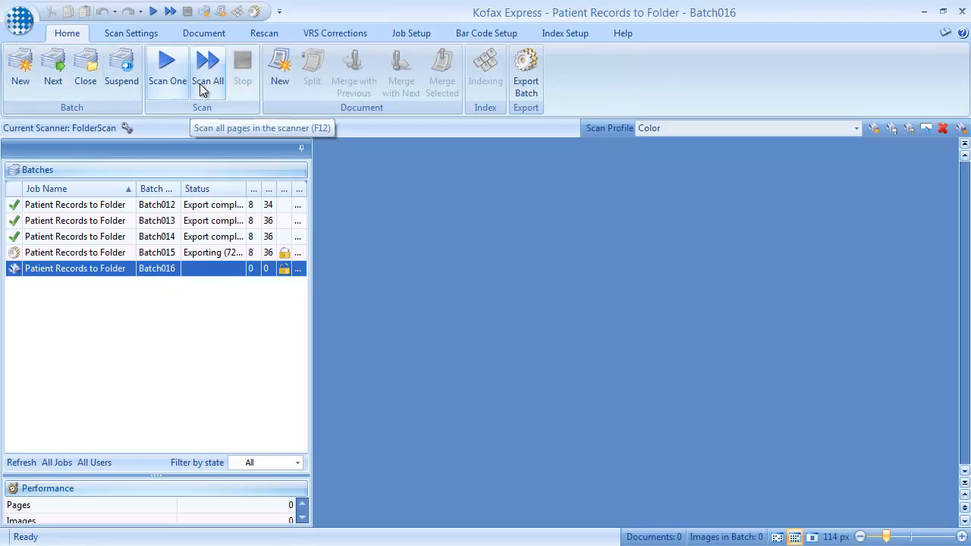
Scan all pages in the scanner into Batch016
{"action": "left_click", "coordinate": [202, 81]}
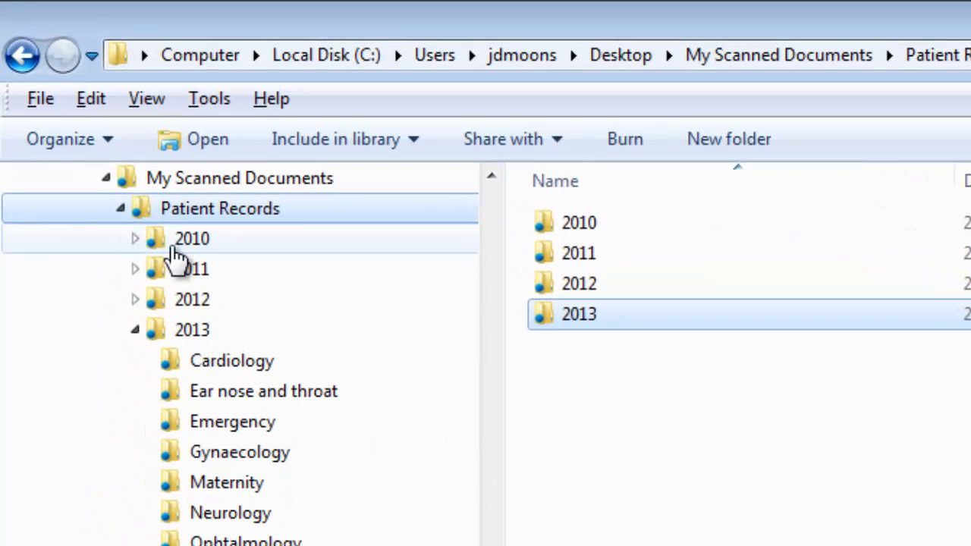
Switch to Windows Explorer and browse the Patient Records year folders, including the Cardiology, Maternity and Surgery folders under 2013
{"action": "left_click", "coordinate": [93, 127]}
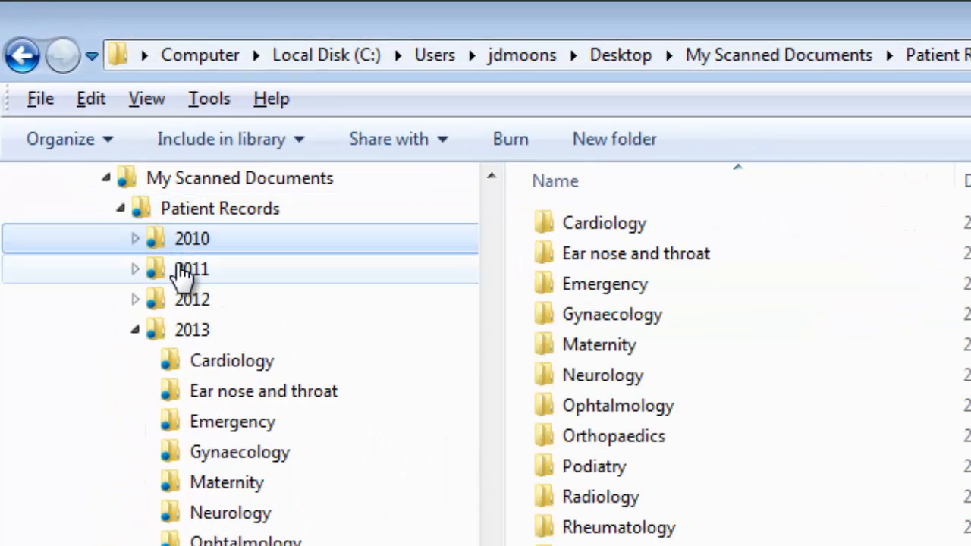
{"action": "left_click", "coordinate": [175, 270]}
{"action": "left_click", "coordinate": [193, 332]}
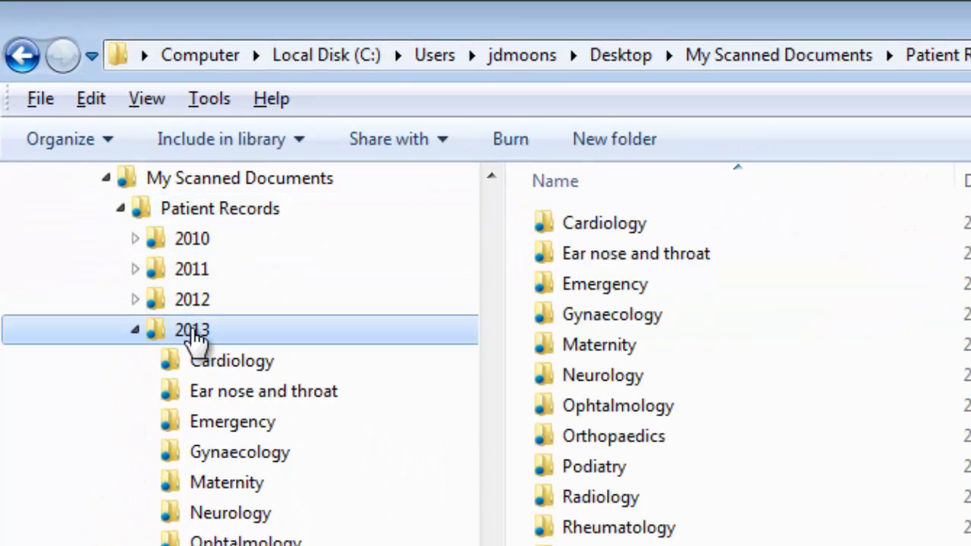
{"action": "left_click", "coordinate": [226, 363]}
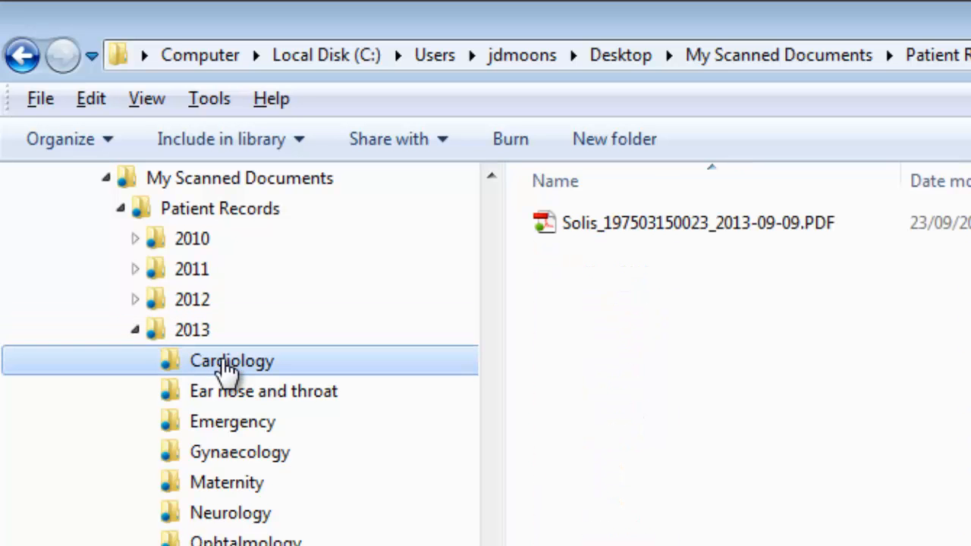
{"action": "left_click", "coordinate": [235, 486]}
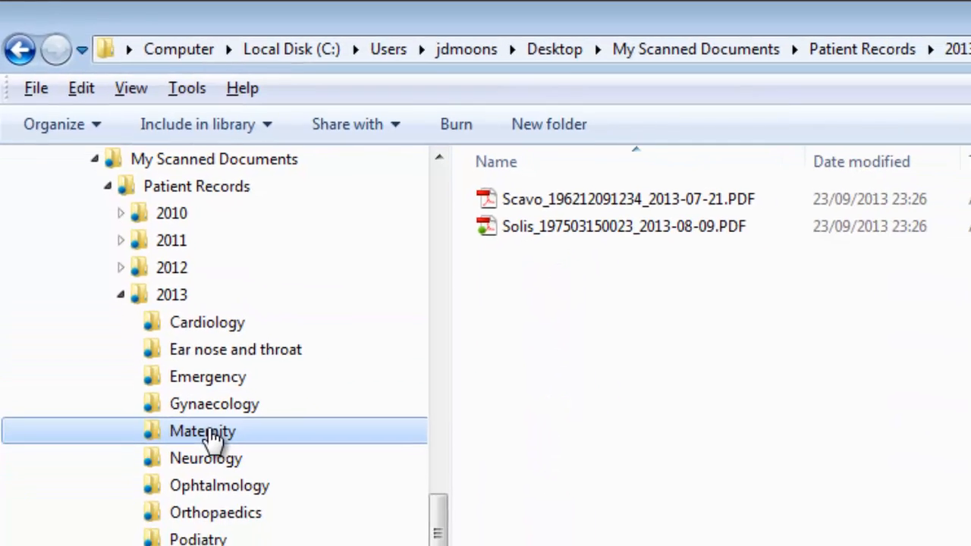
{"action": "left_click", "coordinate": [168, 531]}
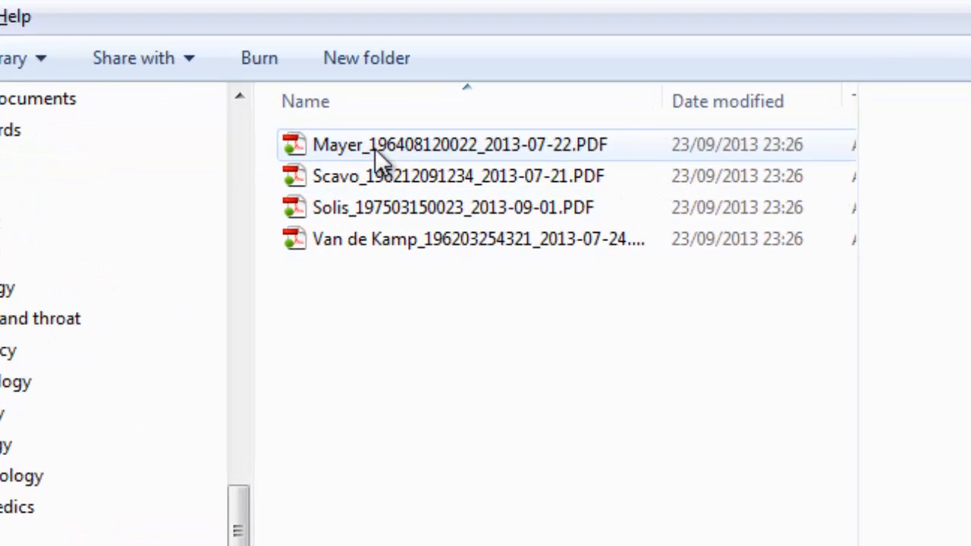
Preview the first patient PDF in the 2013 Surgery folder and page through to its last page
{"action": "left_click", "coordinate": [457, 166]}
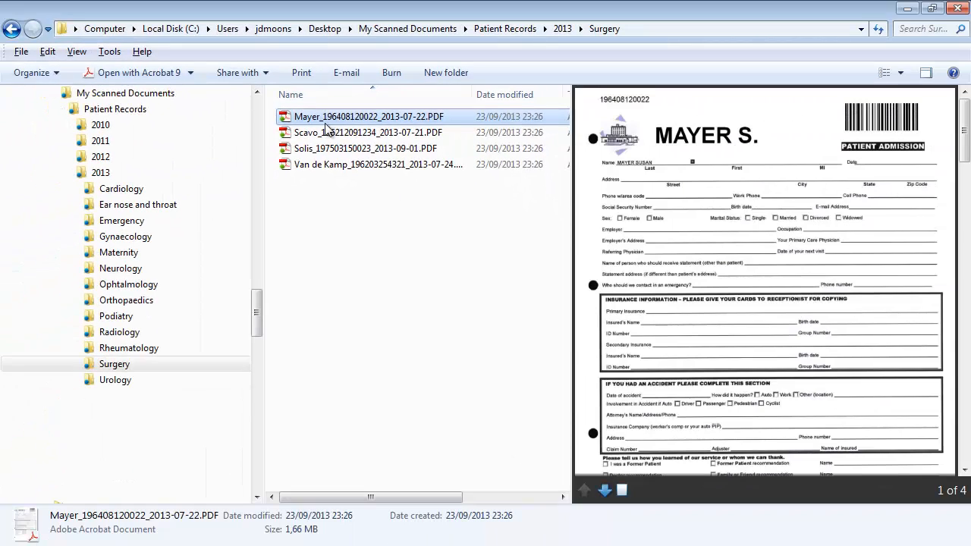
{"action": "left_click", "coordinate": [603, 491]}
{"action": "left_click", "coordinate": [599, 492]}
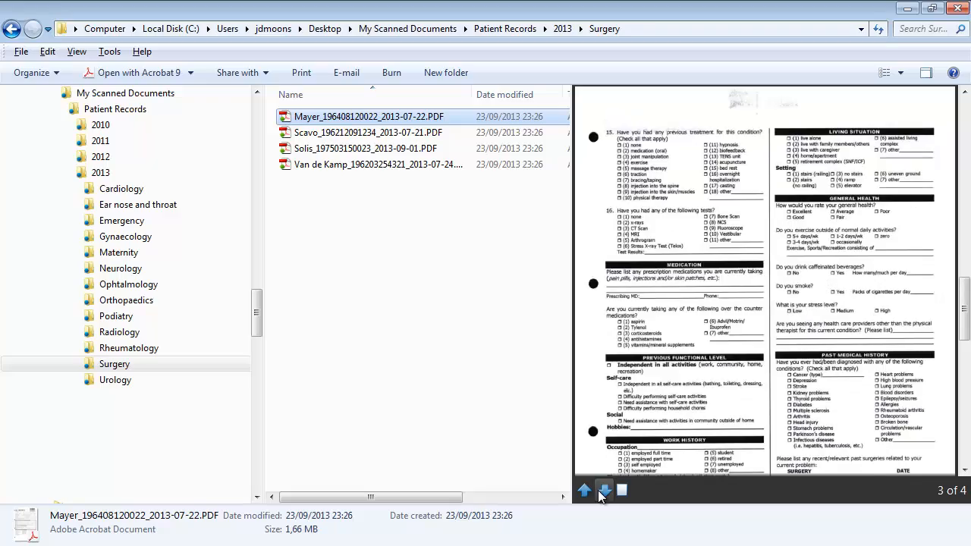
{"action": "left_click", "coordinate": [599, 492]}
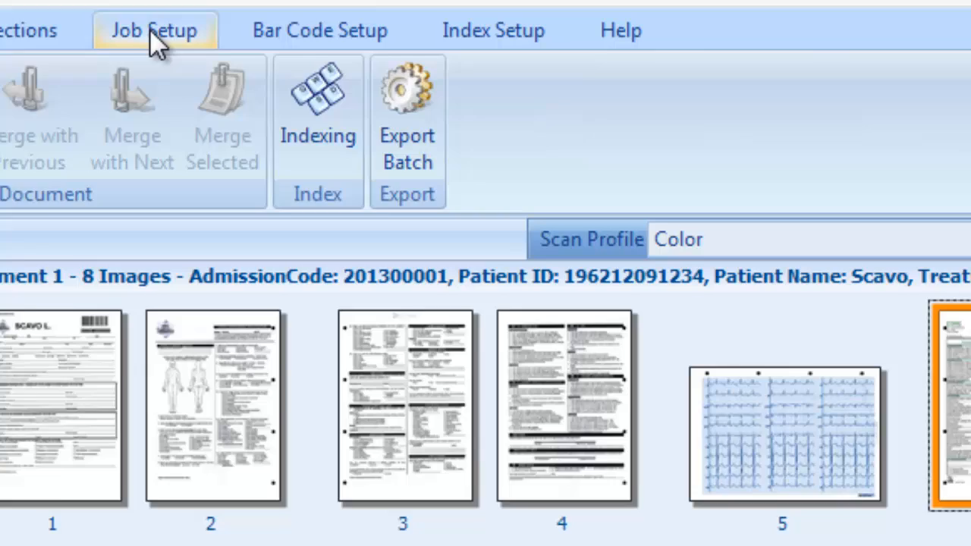
Switch to Kofax Express, open the Multipage connector's export setup and choose PDF - Portable Document Format as the file type
{"action": "left_click", "coordinate": [151, 31]}
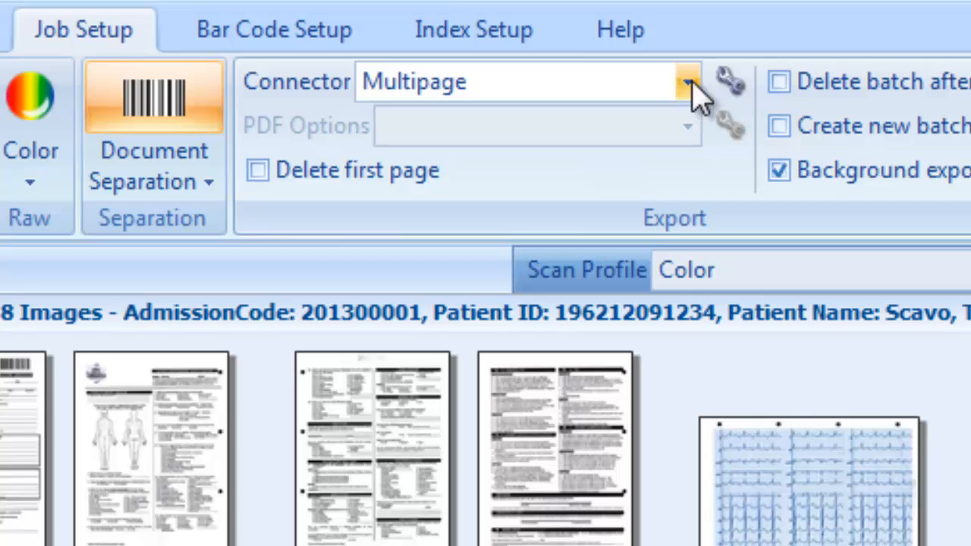
{"action": "left_click", "coordinate": [727, 85]}
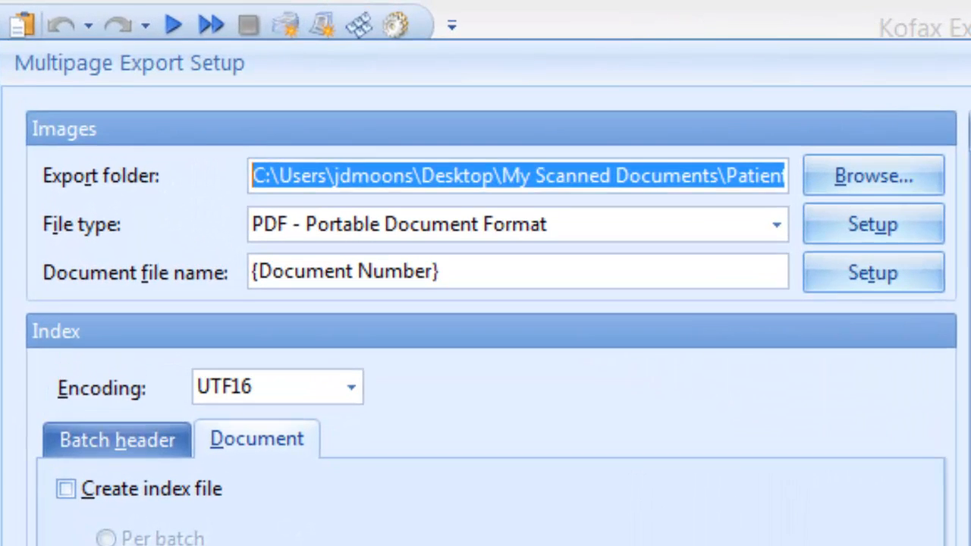
{"action": "left_click_drag", "start_coordinate": [758, 176], "coordinate": [898, 174]}
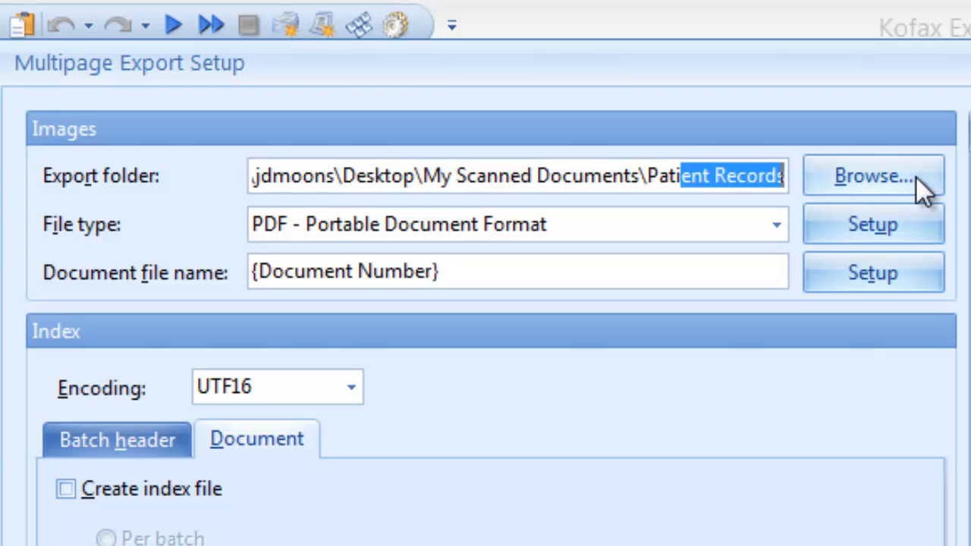
{"action": "left_click", "coordinate": [766, 181]}
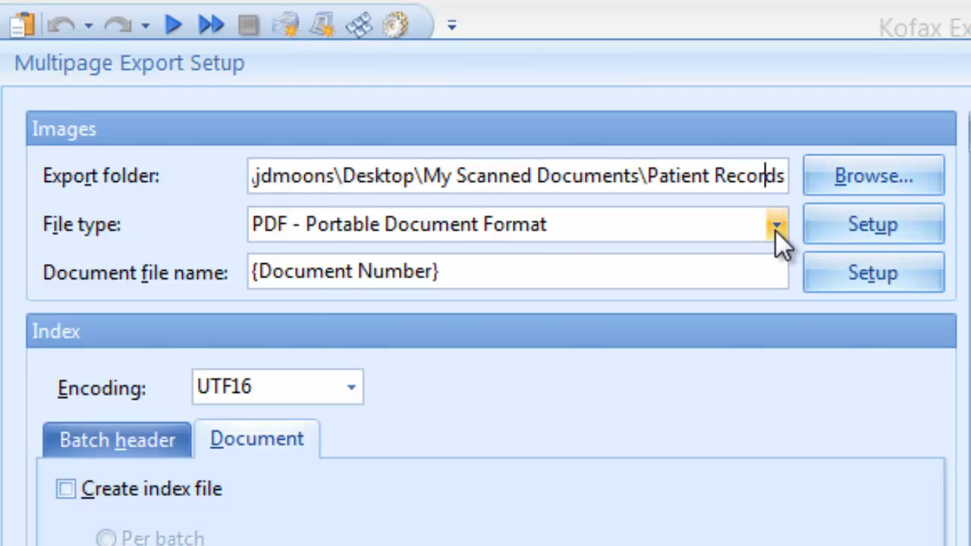
{"action": "left_click", "coordinate": [775, 226]}
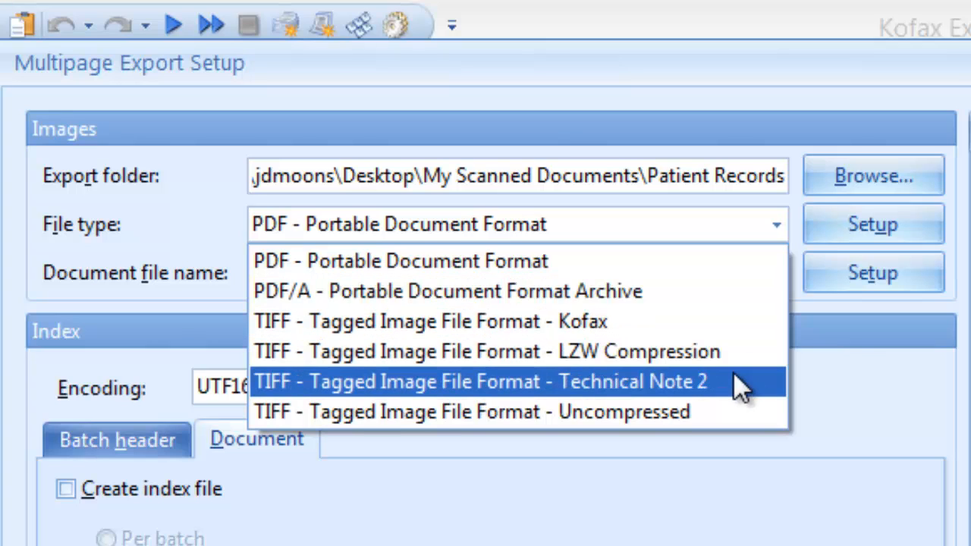
{"action": "left_click", "coordinate": [711, 266]}
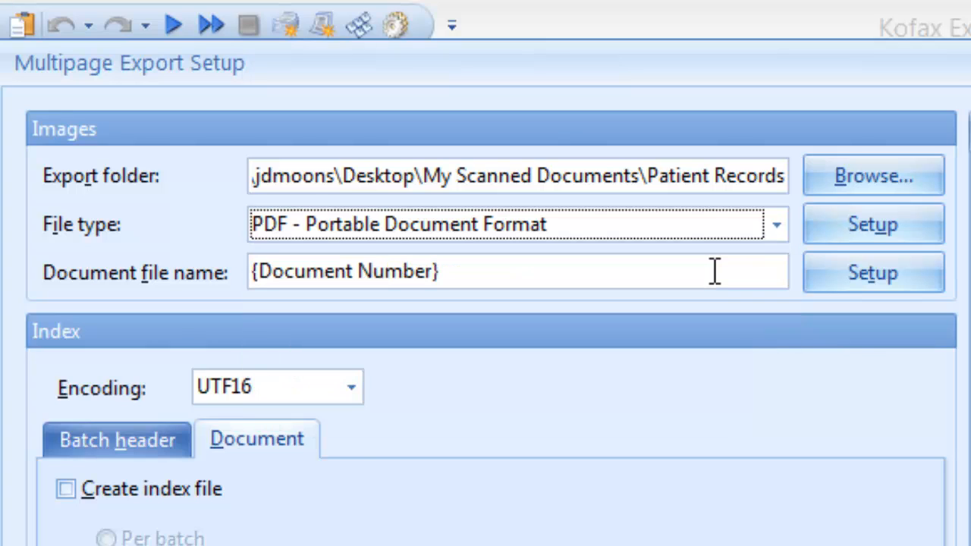
Enable Super Compression in the PDF setup and enlarge the compressed page's header area to compare it with the original
{"action": "left_click", "coordinate": [862, 226]}
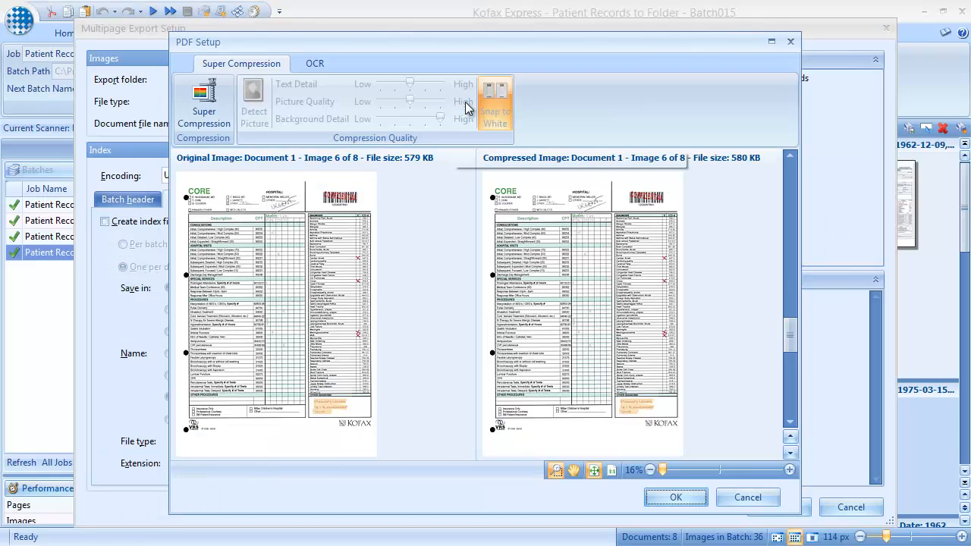
{"action": "left_click", "coordinate": [218, 108]}
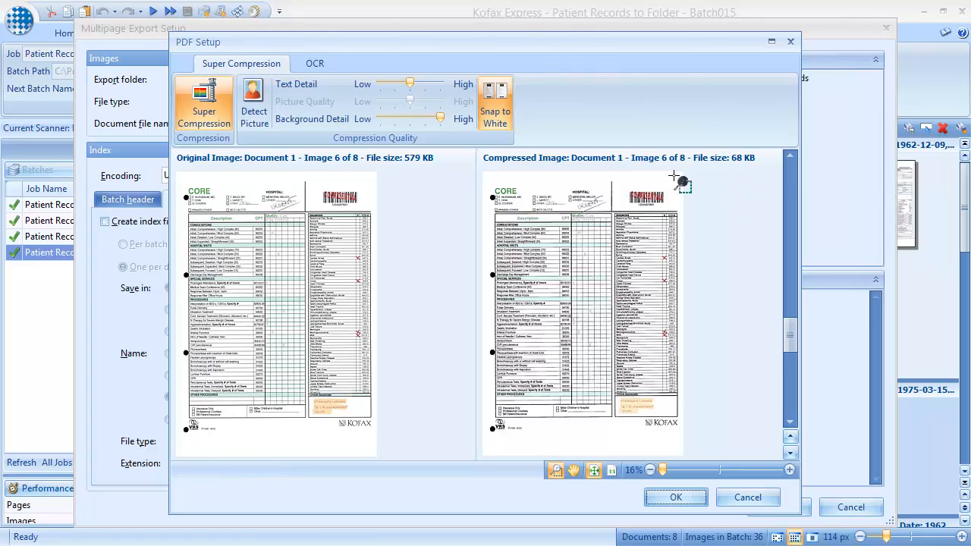
{"action": "left_click_drag", "start_coordinate": [490, 179], "coordinate": [569, 237]}
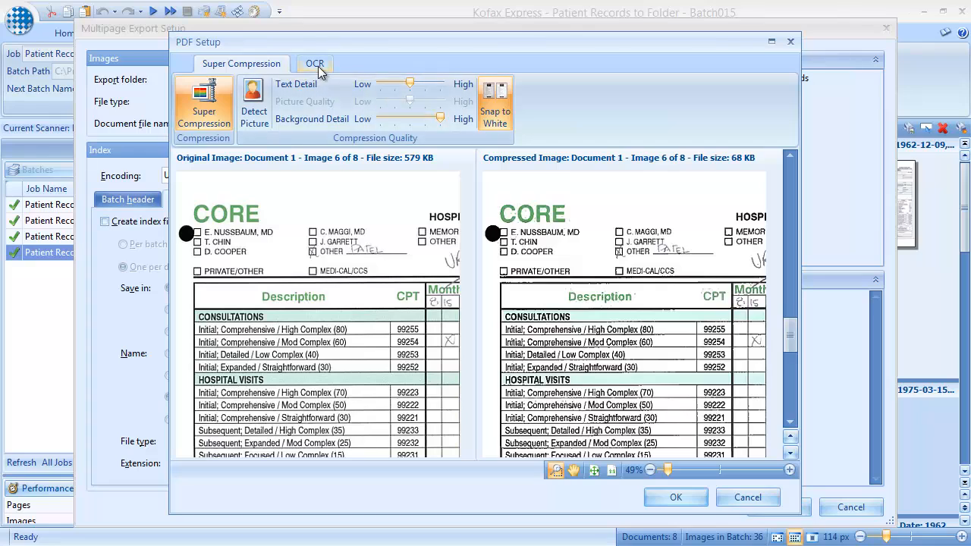
Enable OCR for searchable PDF output, look through the available recognition languages, and accept the PDF setup
{"action": "left_click", "coordinate": [315, 65]}
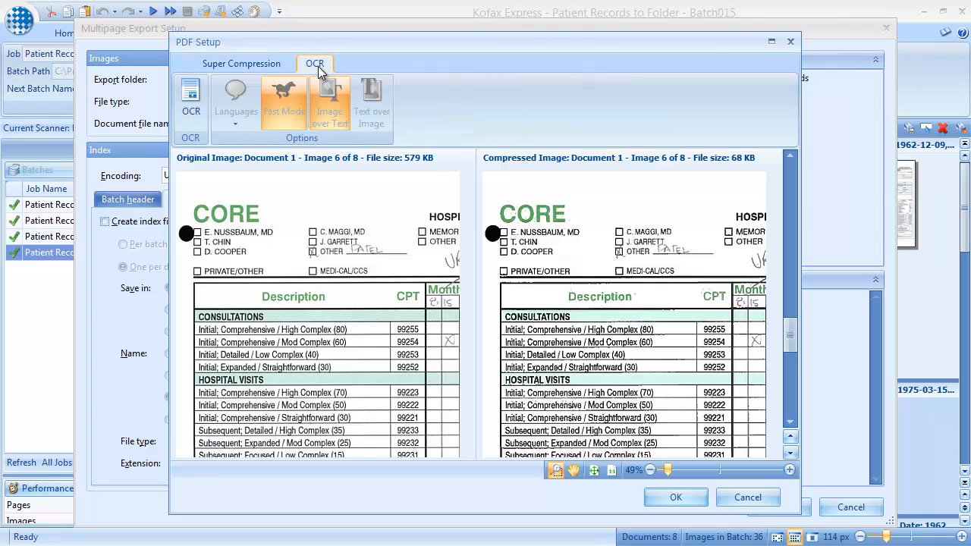
{"action": "left_click", "coordinate": [186, 108]}
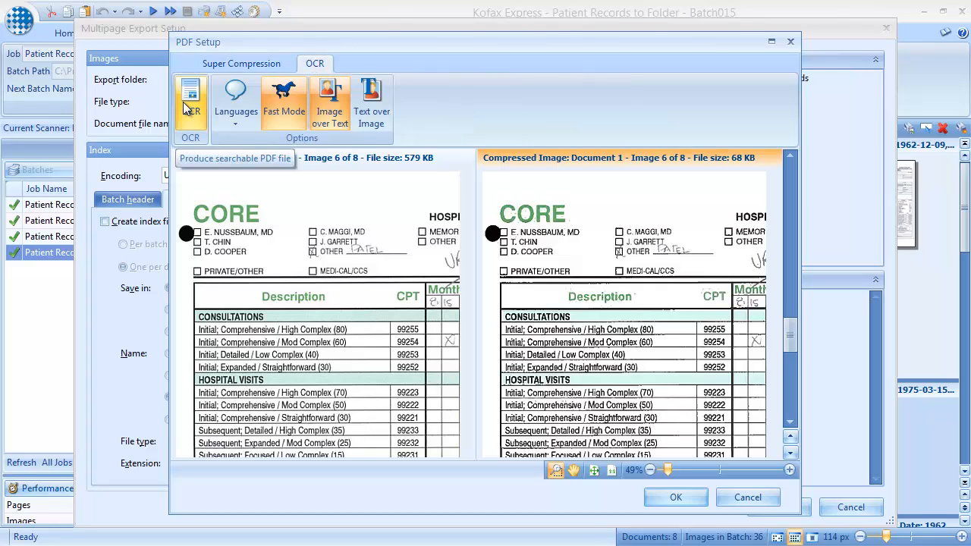
{"action": "left_click", "coordinate": [236, 110]}
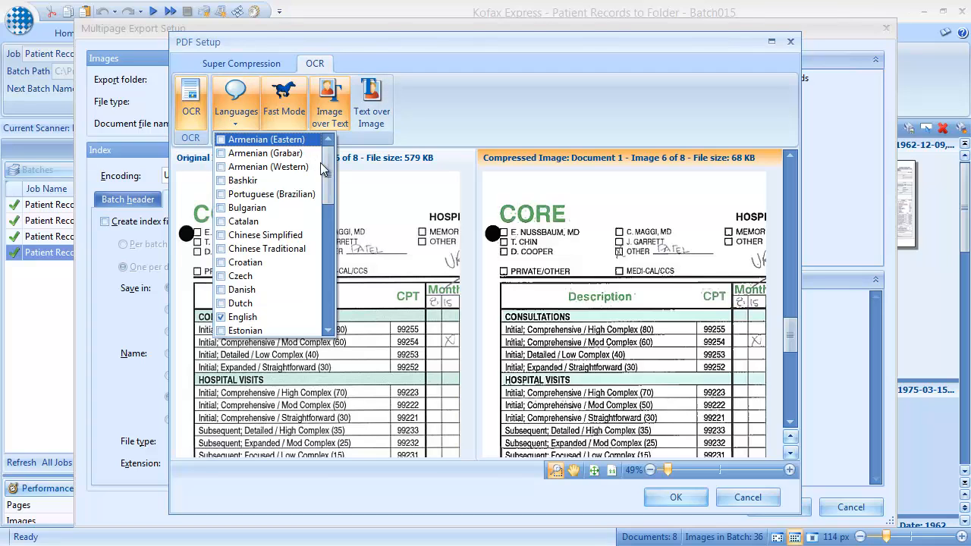
{"action": "left_click_drag", "start_coordinate": [329, 175], "coordinate": [328, 296]}
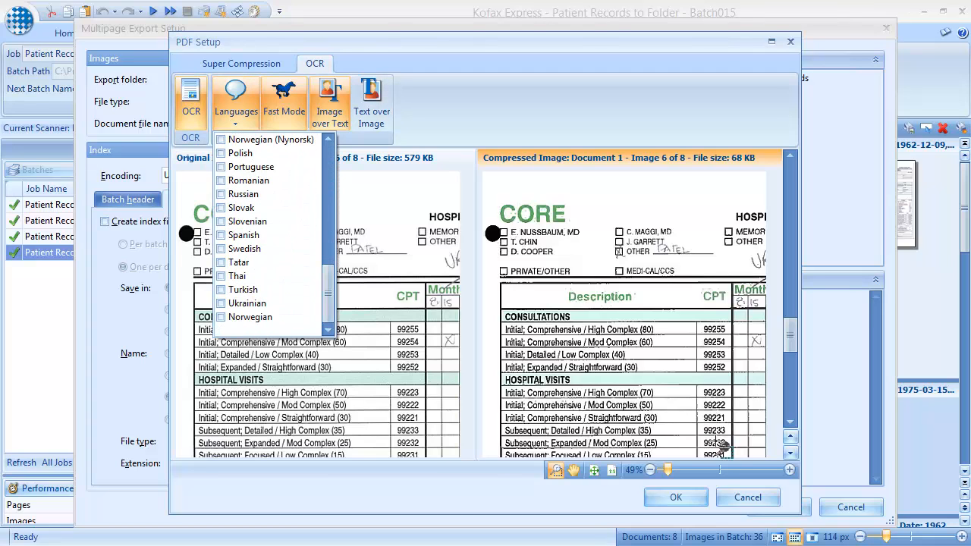
{"action": "left_click", "coordinate": [675, 497]}
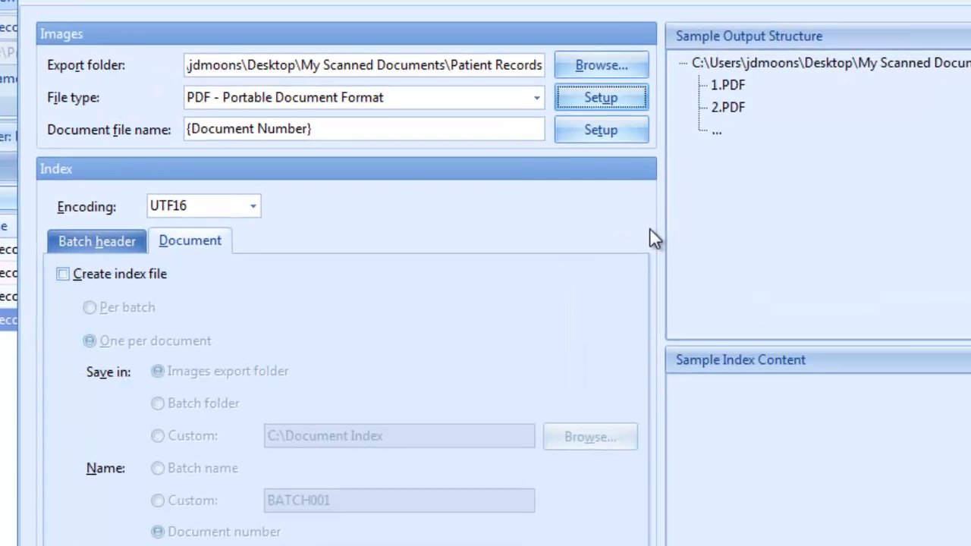
Clear the document file name pattern and insert the Admission Year index value, {IndexValue7}
{"action": "left_click", "coordinate": [648, 135]}
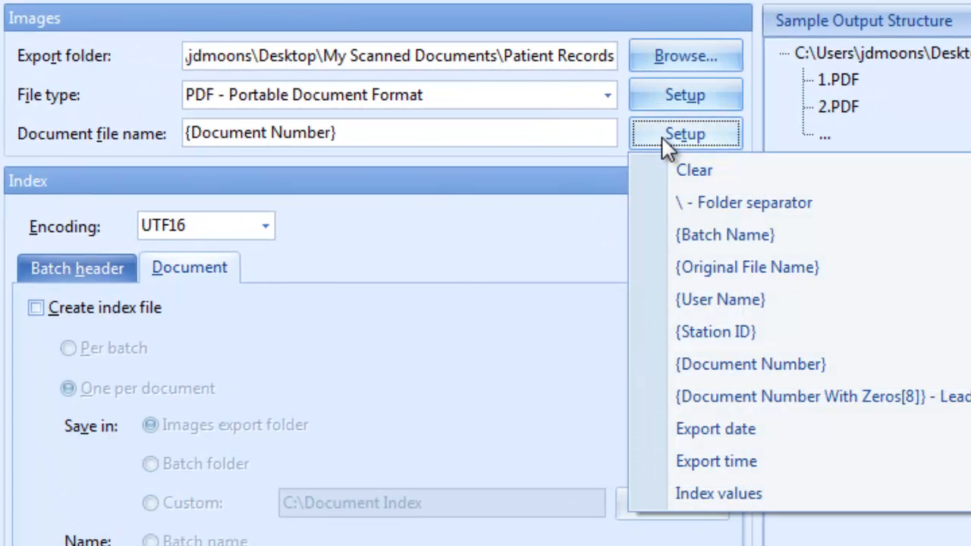
{"action": "left_click", "coordinate": [691, 169]}
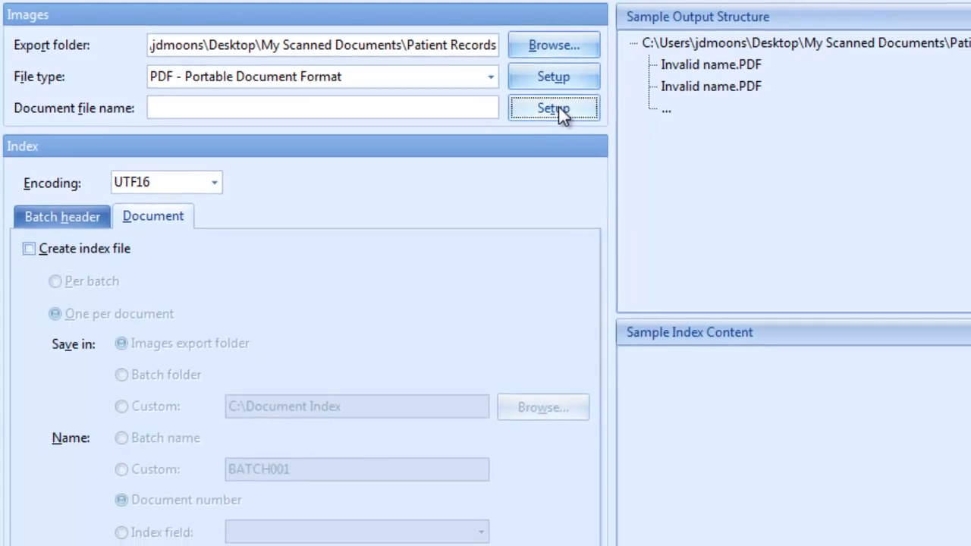
{"action": "left_click", "coordinate": [555, 110]}
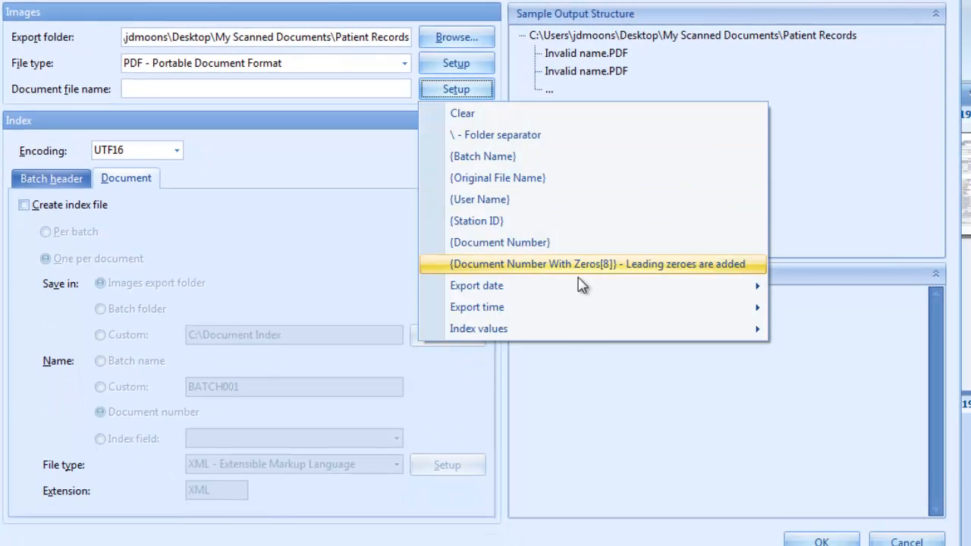
{"action": "mouse_move", "coordinate": [586, 336]}
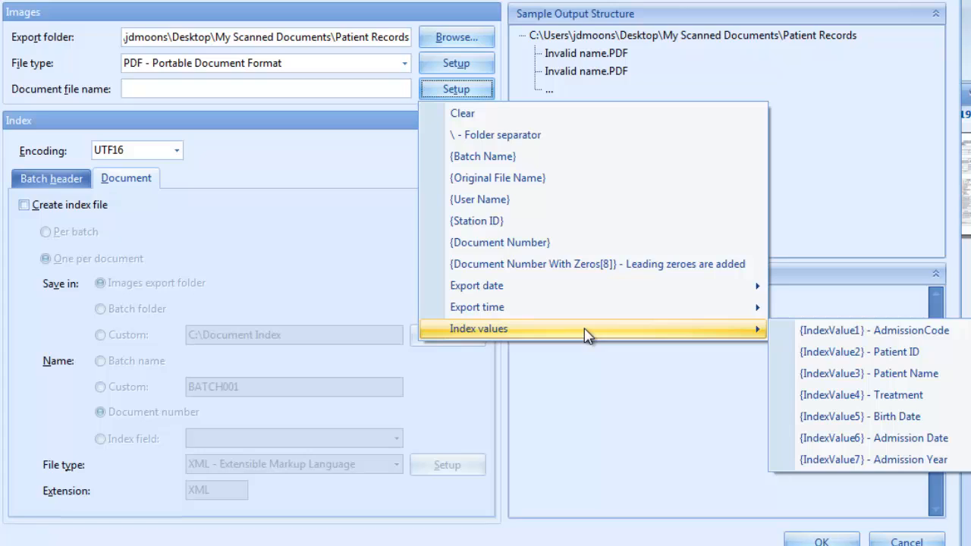
{"action": "left_click", "coordinate": [869, 458]}
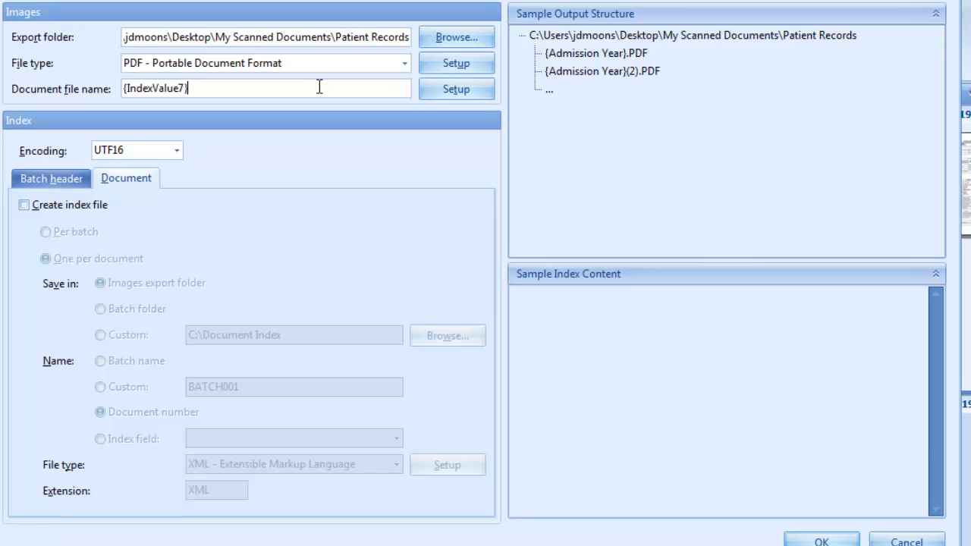
Append a folder separator and the Treatment index value, {IndexValue4}, to the document file name
{"action": "left_click", "coordinate": [455, 89]}
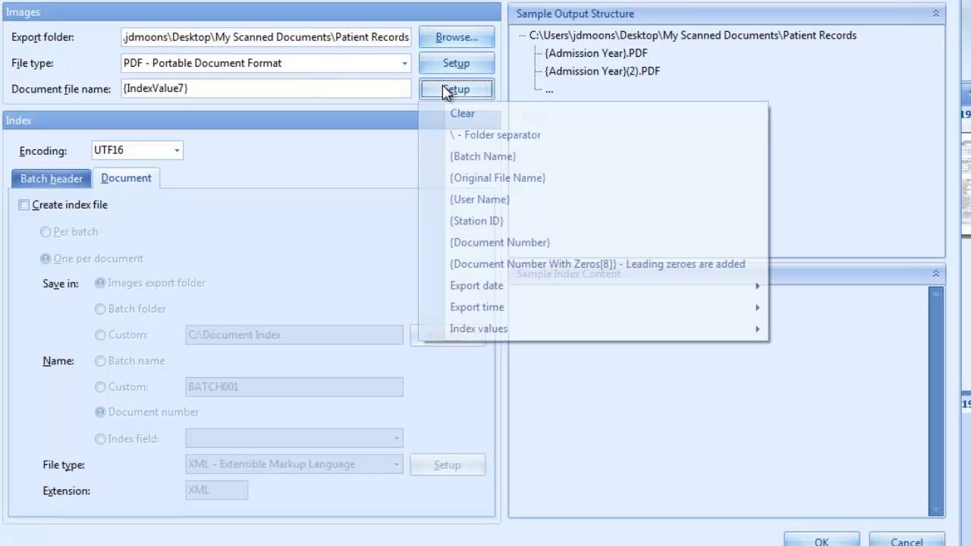
{"action": "left_click", "coordinate": [497, 134]}
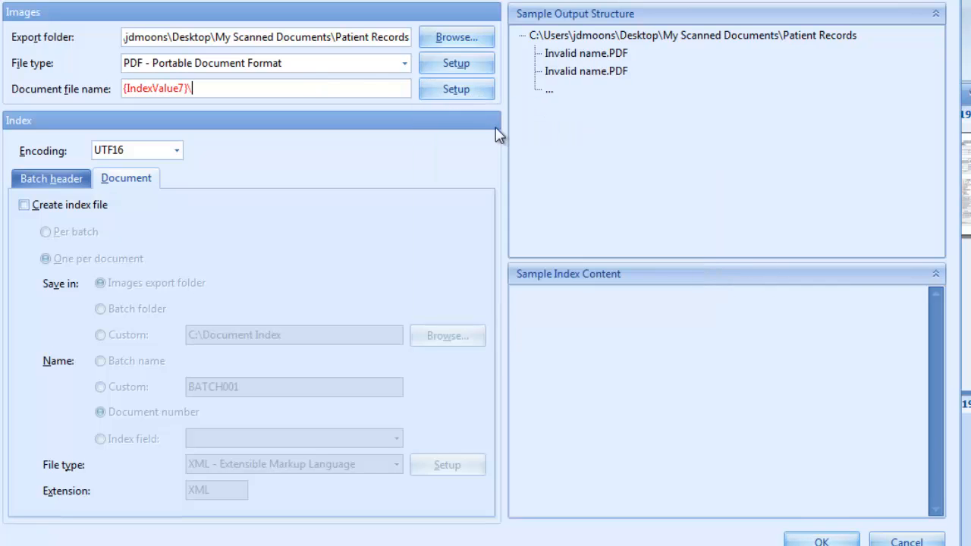
{"action": "left_click", "coordinate": [456, 89]}
{"action": "mouse_move", "coordinate": [516, 328]}
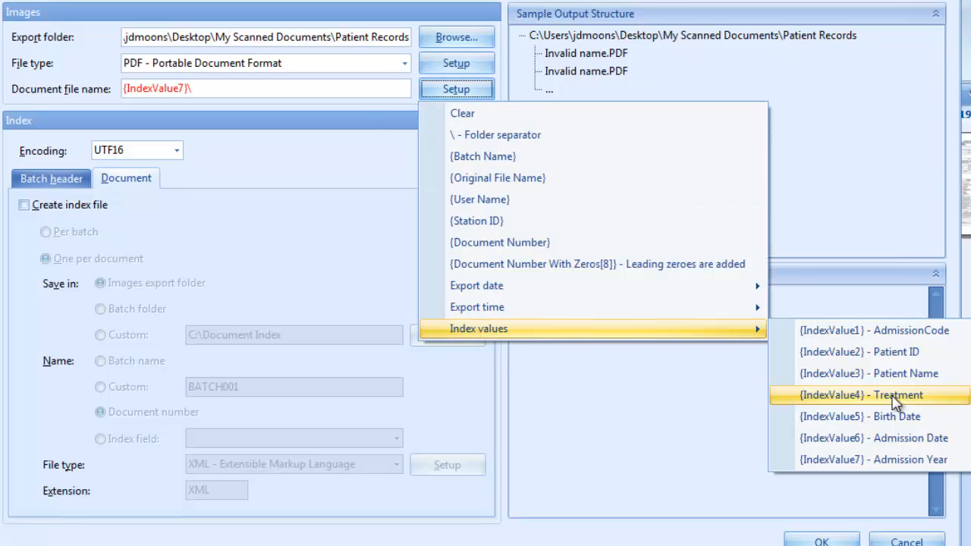
{"action": "left_click", "coordinate": [835, 398]}
Append another folder separator, the Patient Name index value {IndexValue3} and an underscore to the document file name
{"action": "left_click", "coordinate": [456, 89]}
{"action": "left_click", "coordinate": [470, 135]}
{"action": "left_click", "coordinate": [456, 89]}
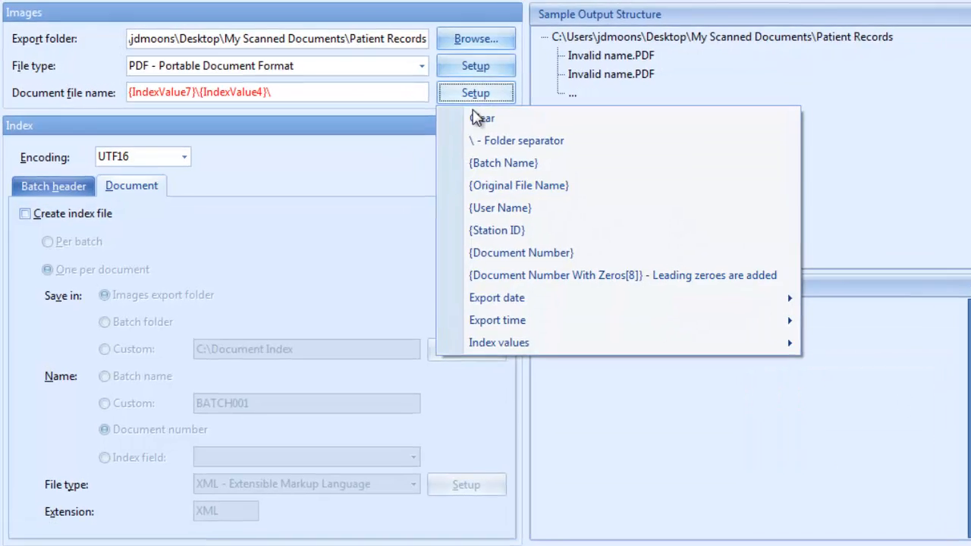
{"action": "mouse_move", "coordinate": [485, 329]}
{"action": "left_click", "coordinate": [835, 371]}
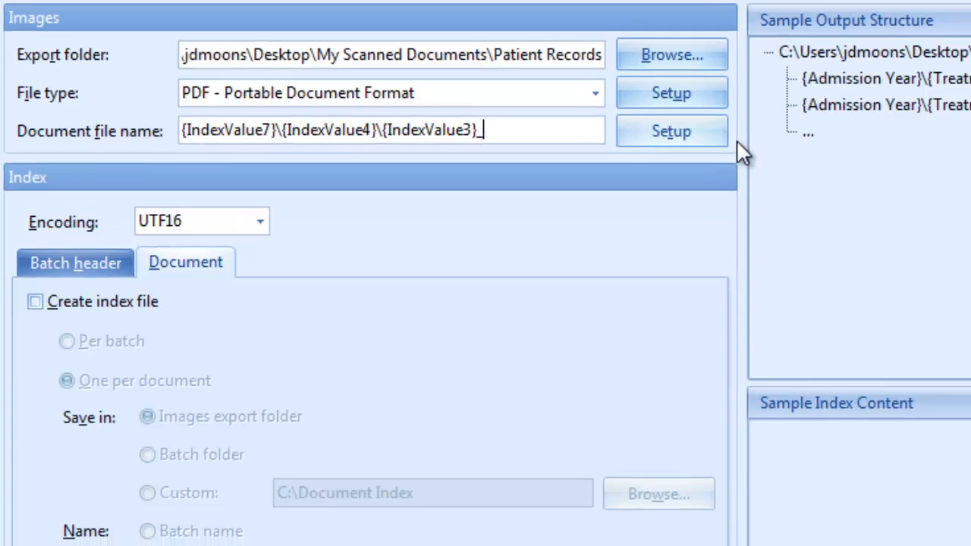
Append the Patient ID index value, {IndexValue2}, to the end of the document file name
{"action": "left_click", "coordinate": [720, 135]}
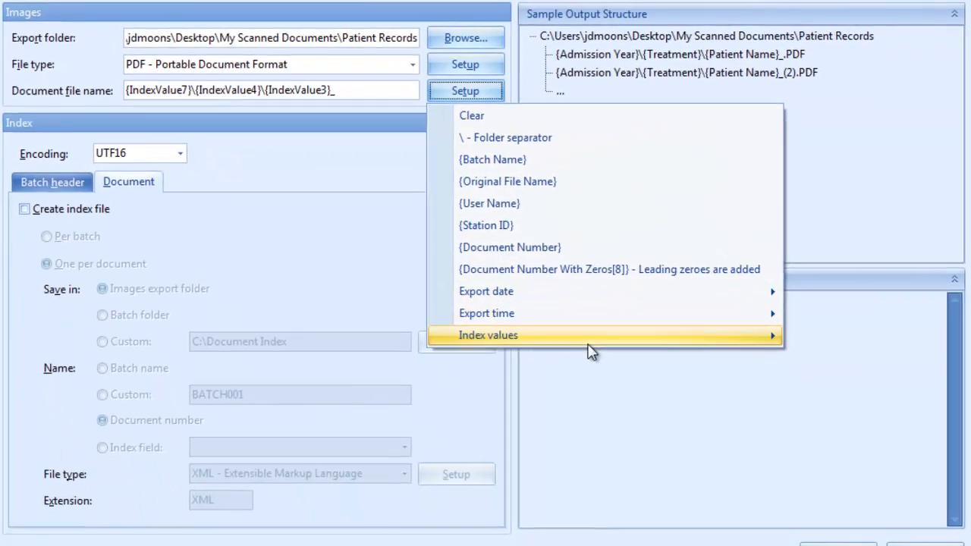
{"action": "mouse_move", "coordinate": [592, 337]}
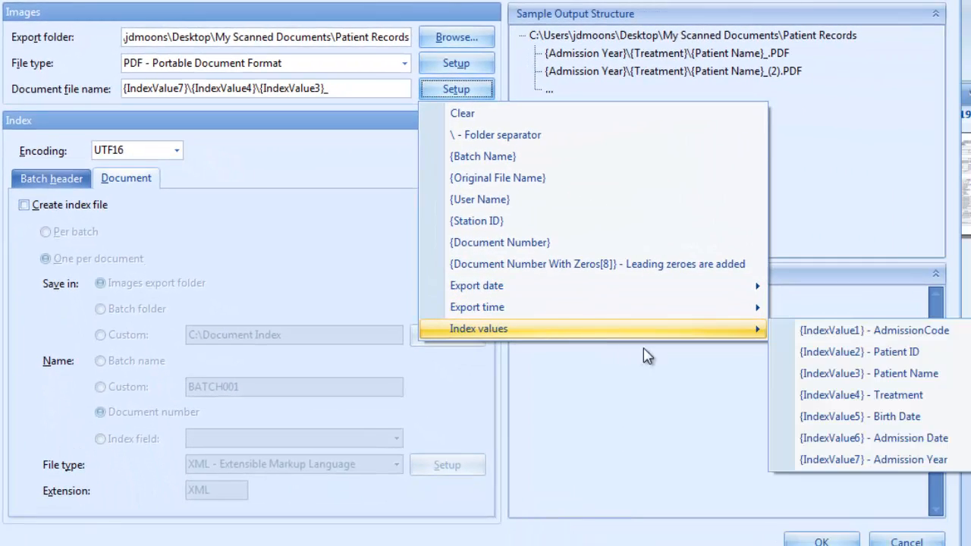
{"action": "left_click", "coordinate": [864, 352]}
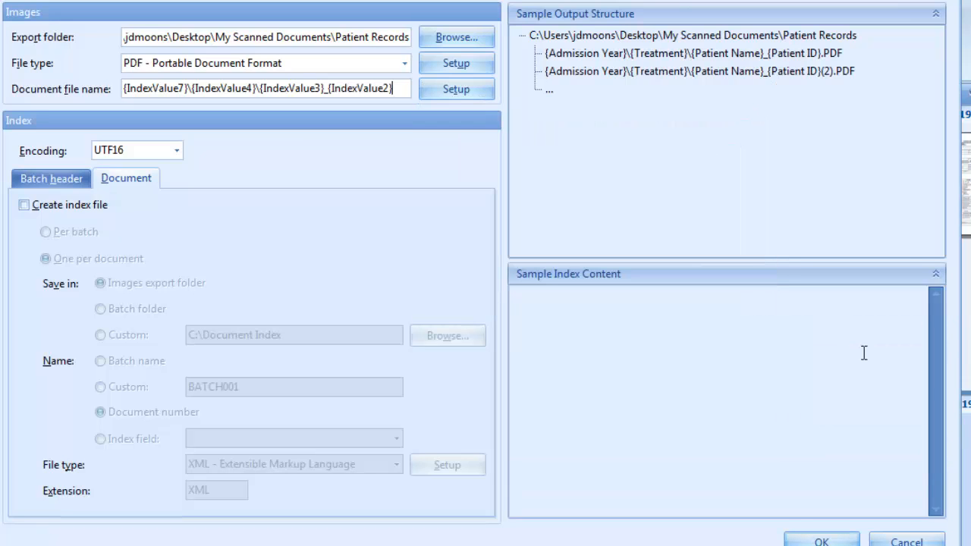
Append an underscore and the Admission Date index value, {IndexValue6}, to the document file name
{"action": "type", "text": "_"}
{"action": "left_click", "coordinate": [456, 89]}
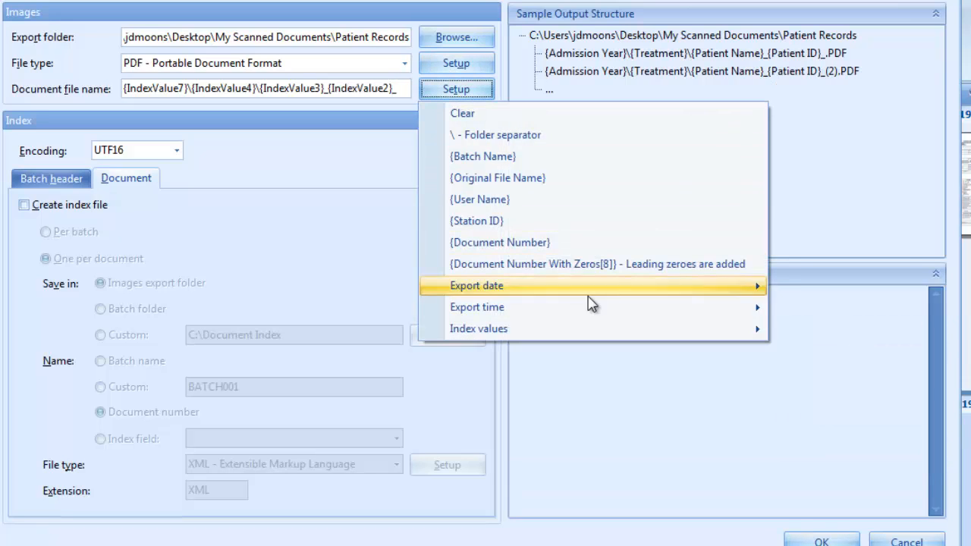
{"action": "mouse_move", "coordinate": [653, 334]}
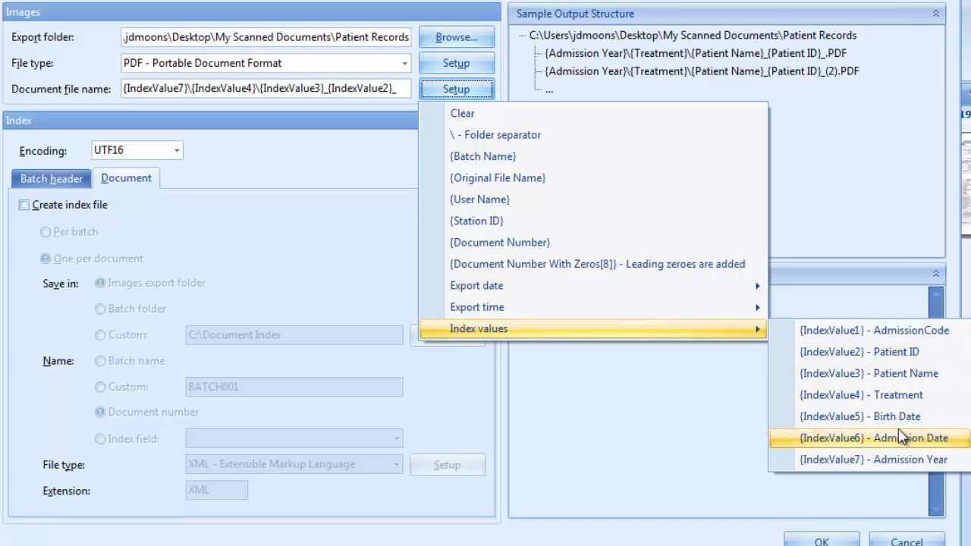
{"action": "left_click", "coordinate": [857, 438]}
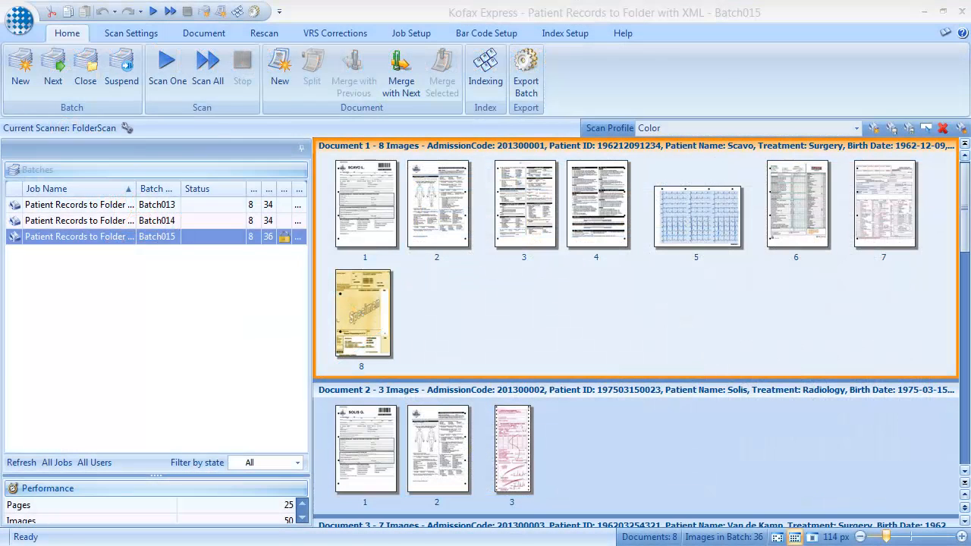
In the Multipage export setup of the Patient Records to Folder with XML job, replace the document file name with {Document Number}
{"action": "left_click", "coordinate": [411, 34]}
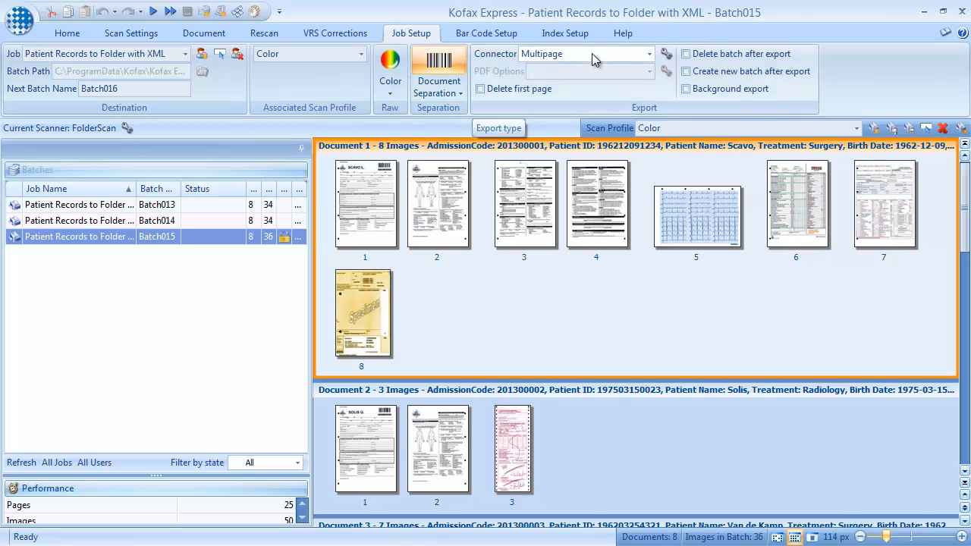
{"action": "left_click", "coordinate": [666, 53]}
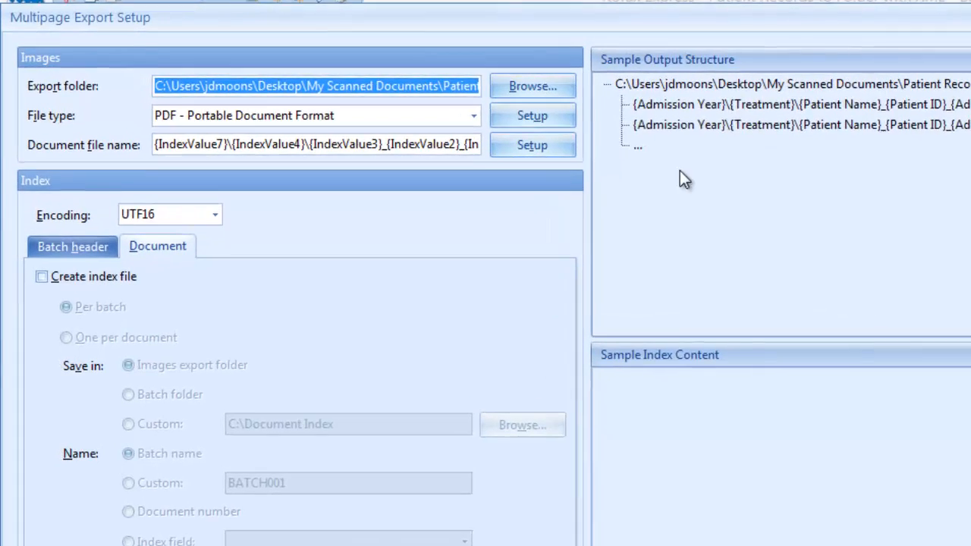
{"action": "left_click", "coordinate": [553, 158]}
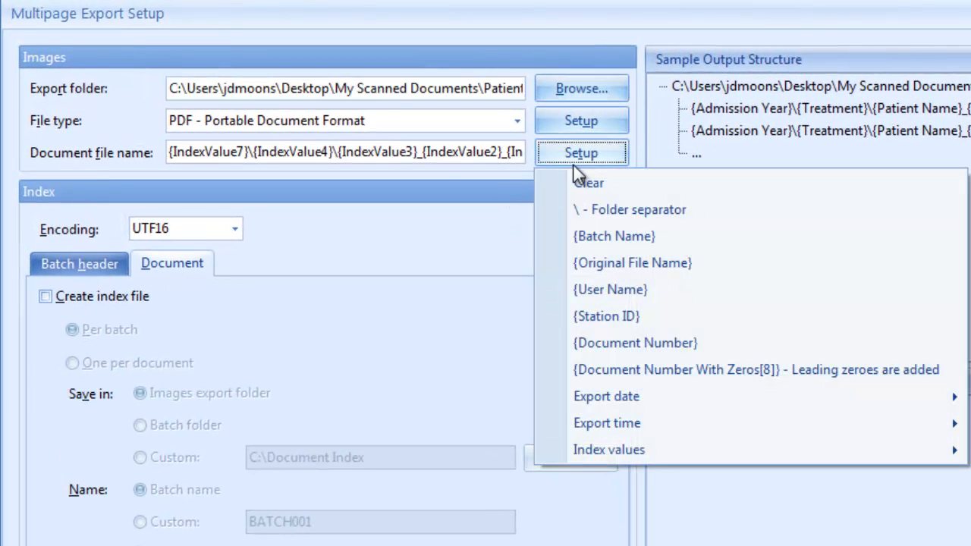
{"action": "left_click", "coordinate": [582, 179]}
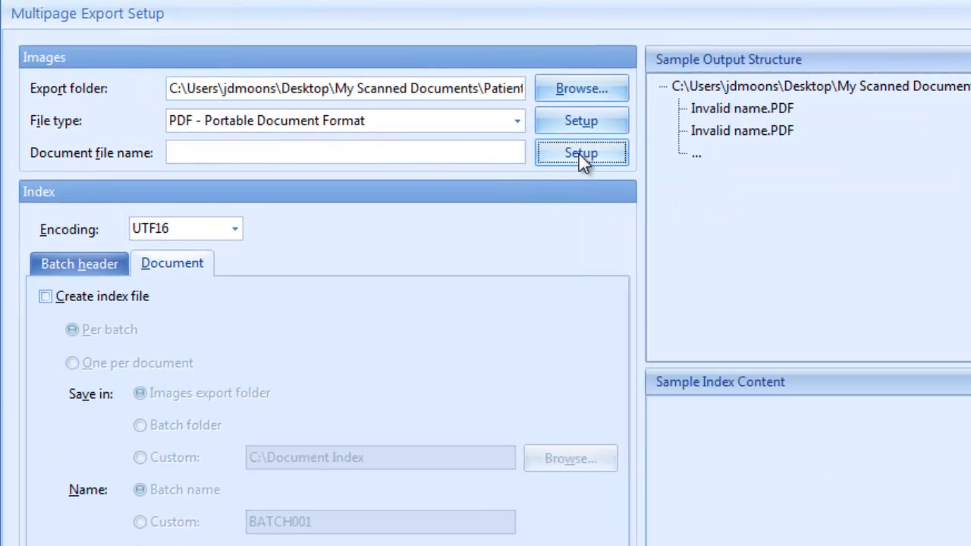
{"action": "left_click", "coordinate": [579, 154]}
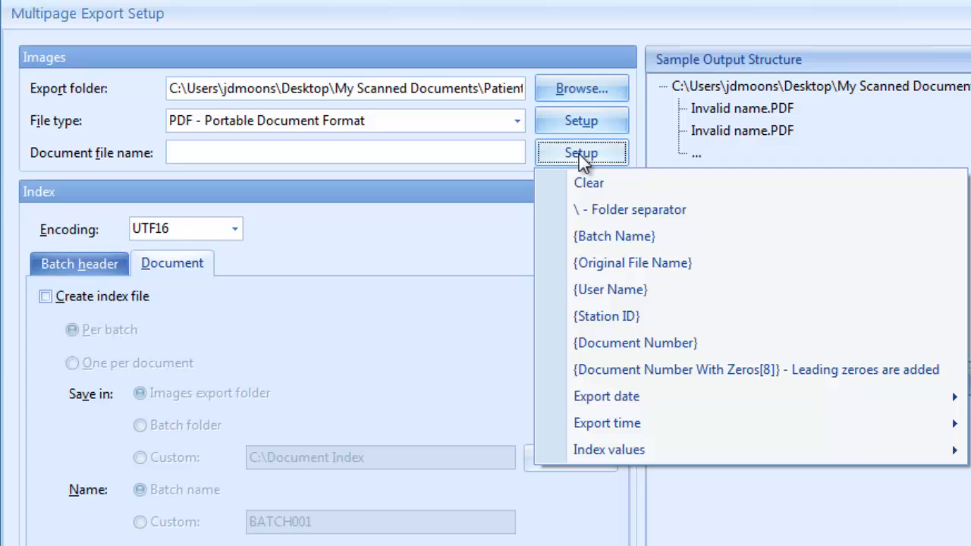
{"action": "left_click", "coordinate": [653, 342]}
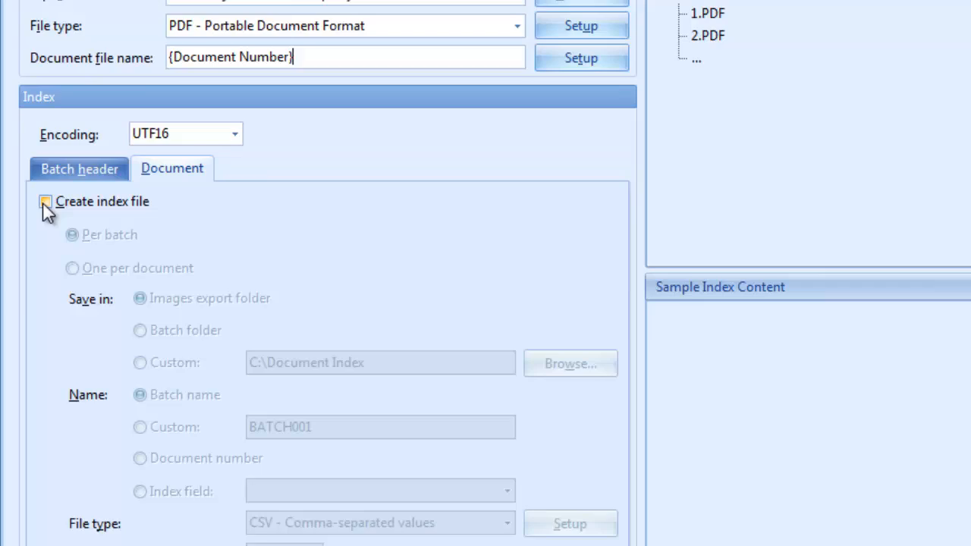
Enable index file creation with one file per document, using the XML - Extensible Markup Language file type
{"action": "left_click", "coordinate": [44, 203]}
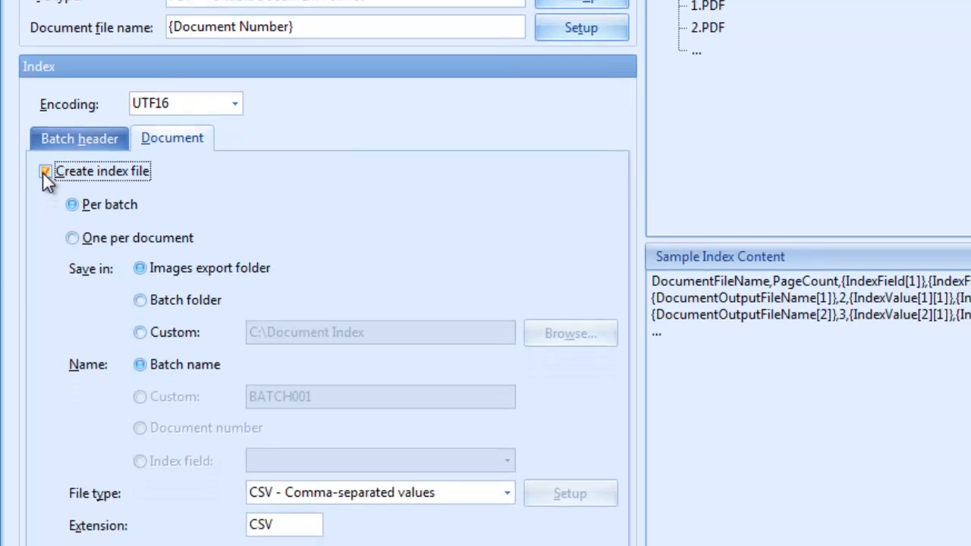
{"action": "left_click", "coordinate": [73, 210]}
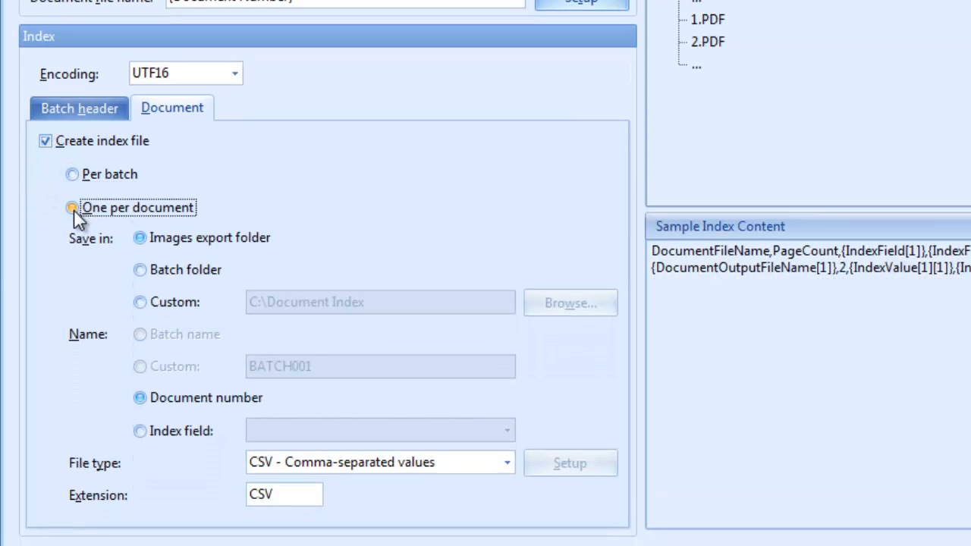
{"action": "left_click", "coordinate": [372, 463]}
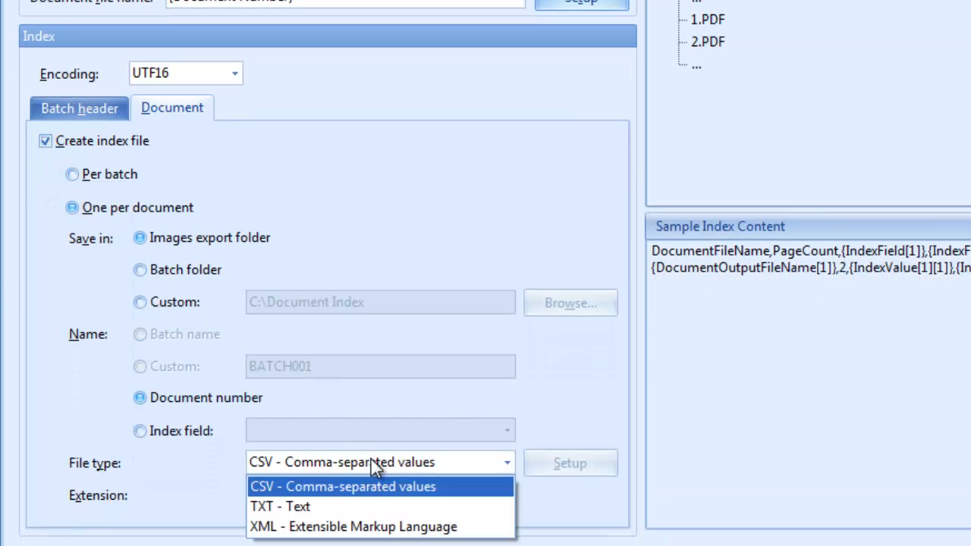
{"action": "left_click", "coordinate": [373, 528]}
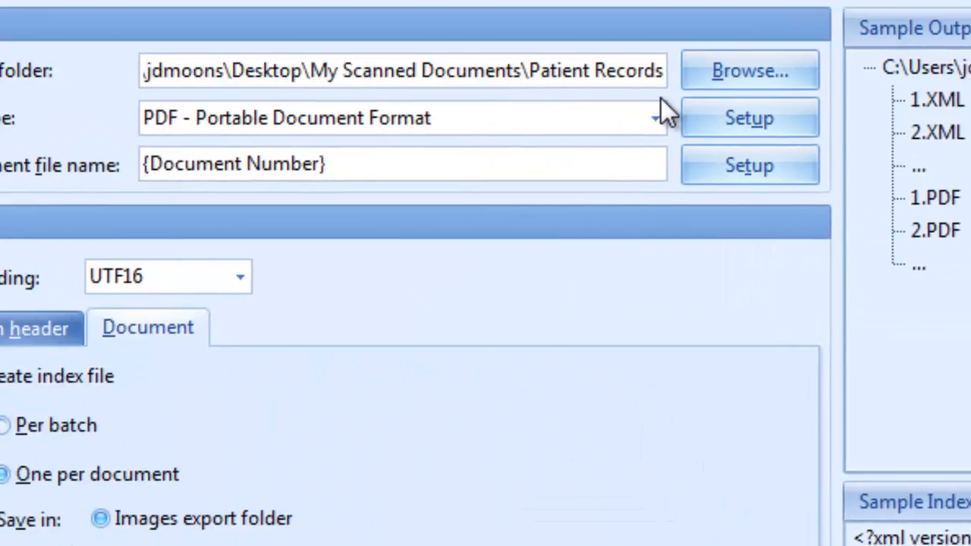
{"action": "type", "text": "to DMS"}
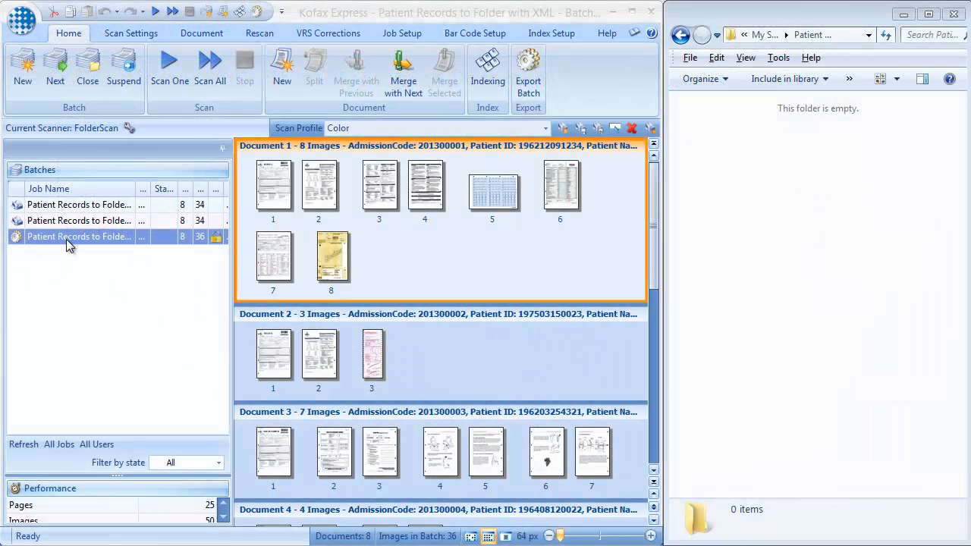
Export Batch015 of the Patient Records to Folder with XML job and close the export progress dialog
{"action": "left_click", "coordinate": [66, 239]}
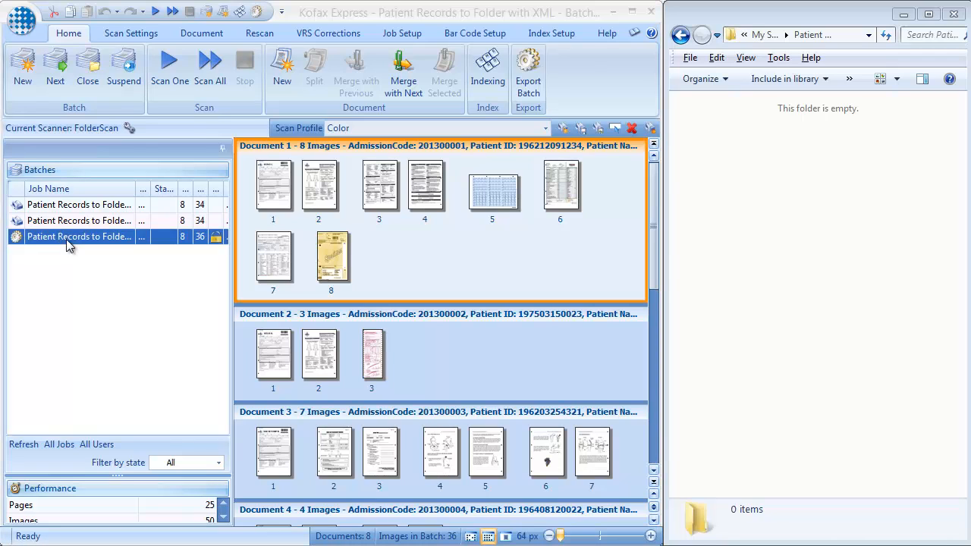
{"action": "left_click", "coordinate": [529, 83]}
{"action": "left_click", "coordinate": [298, 300]}
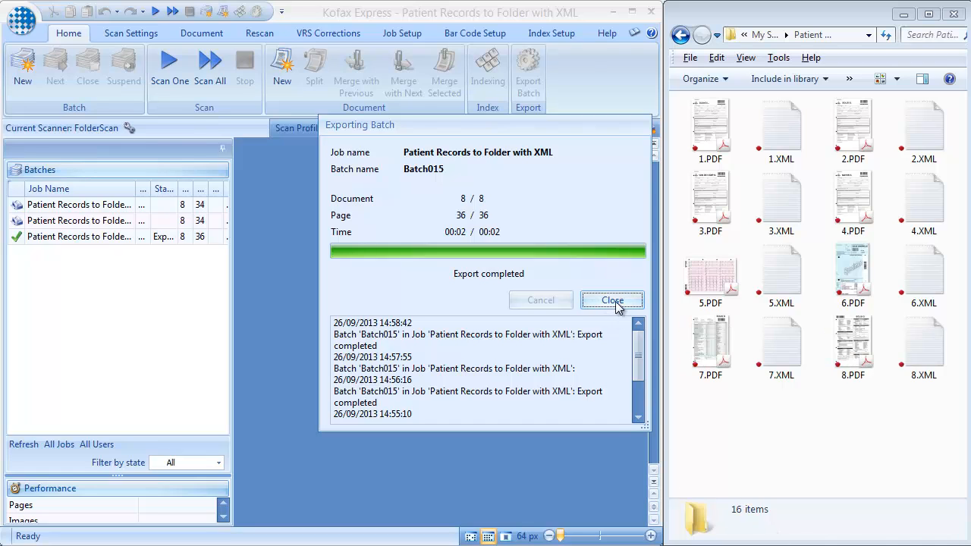
{"action": "left_click", "coordinate": [615, 302]}
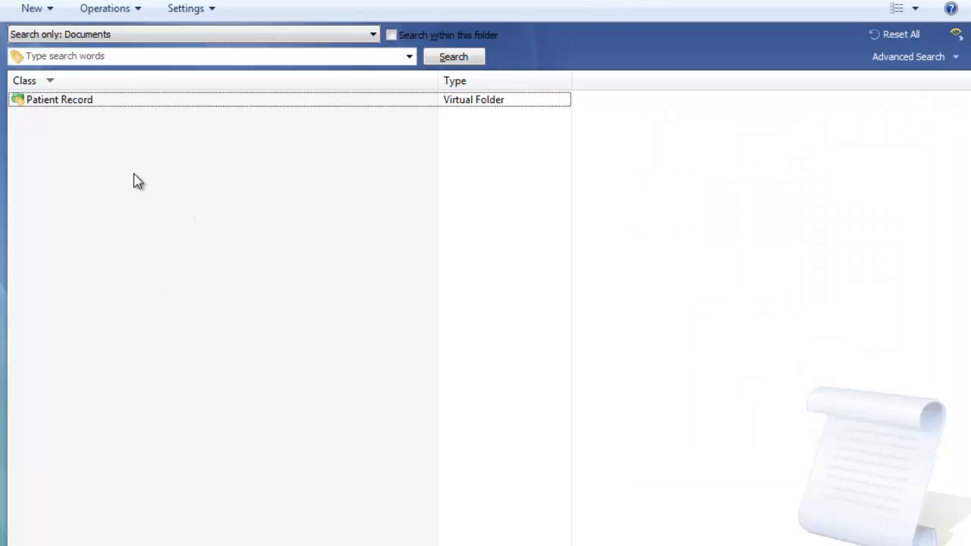
Switch to the document management system, open the Patient Record virtual folder and preview its first three records
{"action": "left_click", "coordinate": [112, 104]}
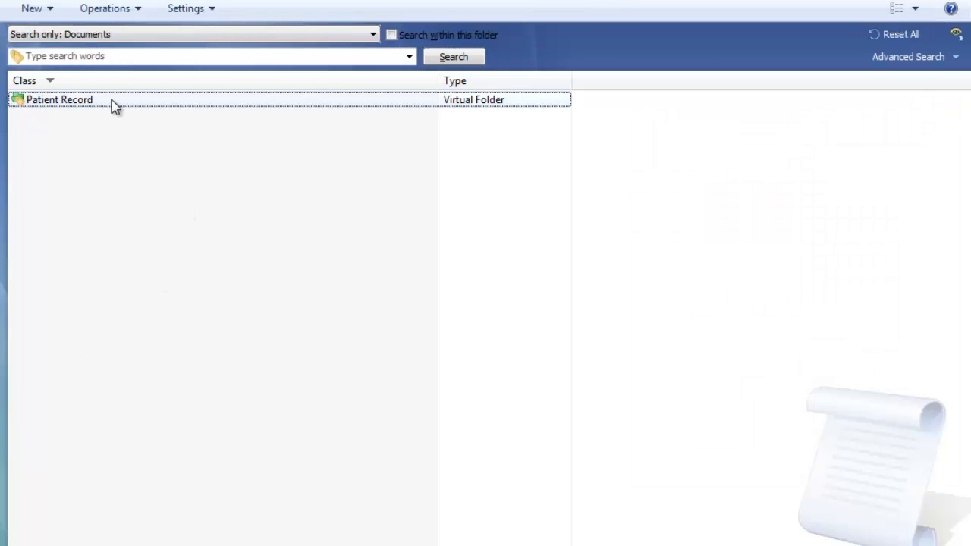
{"action": "double_click", "coordinate": [114, 105]}
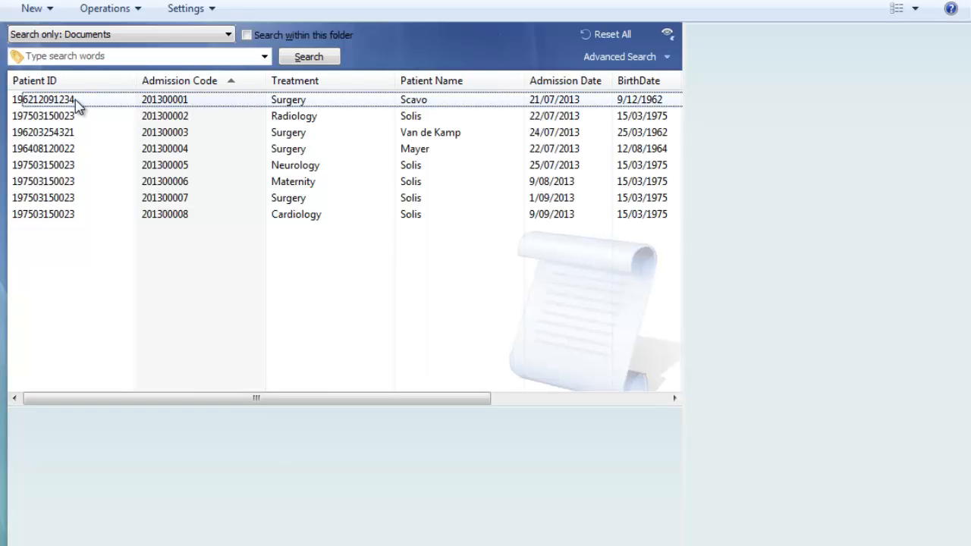
{"action": "left_click", "coordinate": [78, 102]}
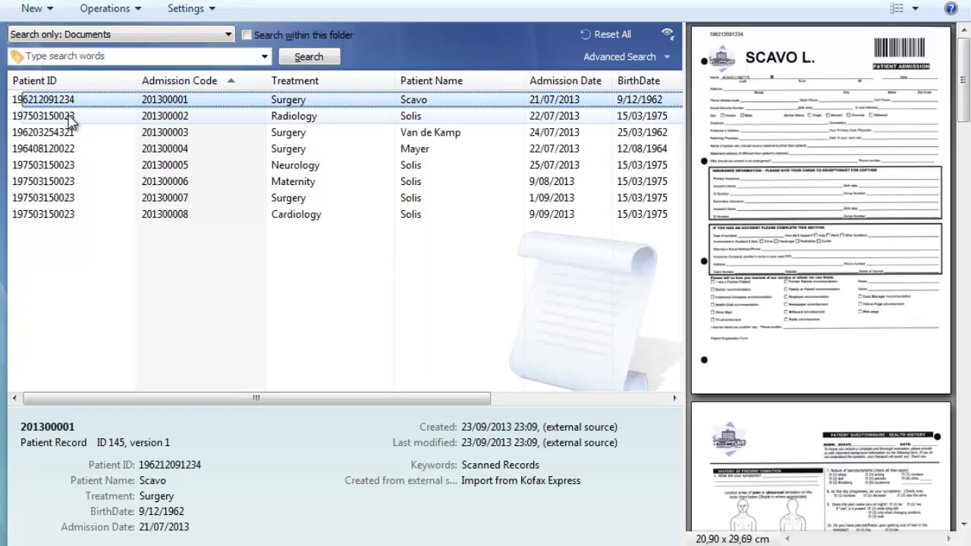
{"action": "left_click", "coordinate": [69, 119]}
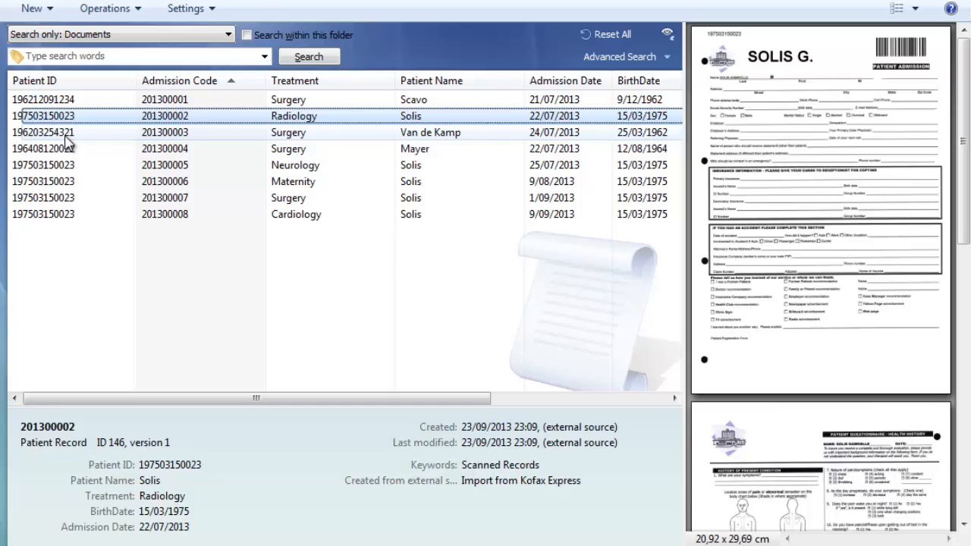
{"action": "left_click", "coordinate": [66, 136]}
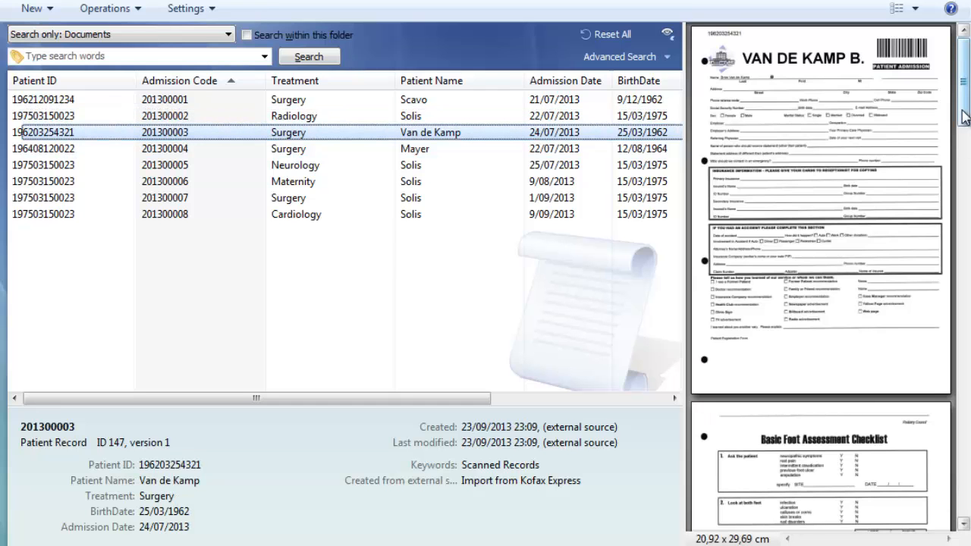
{"action": "left_click_drag", "start_coordinate": [962, 111], "coordinate": [964, 255]}
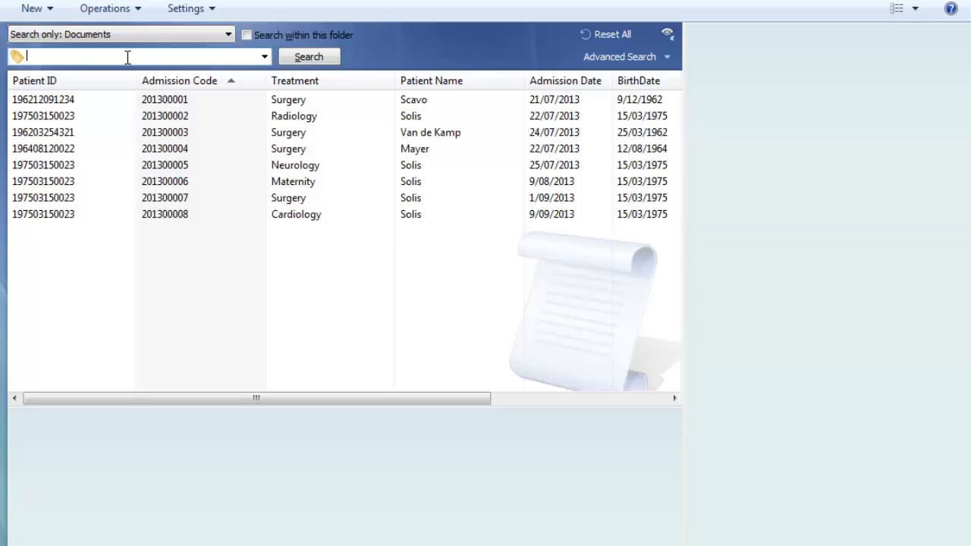
Search the documents for a patient's surname and preview the matching Neurology, Radiology and Maternity records
{"action": "type", "text": "Solis"}
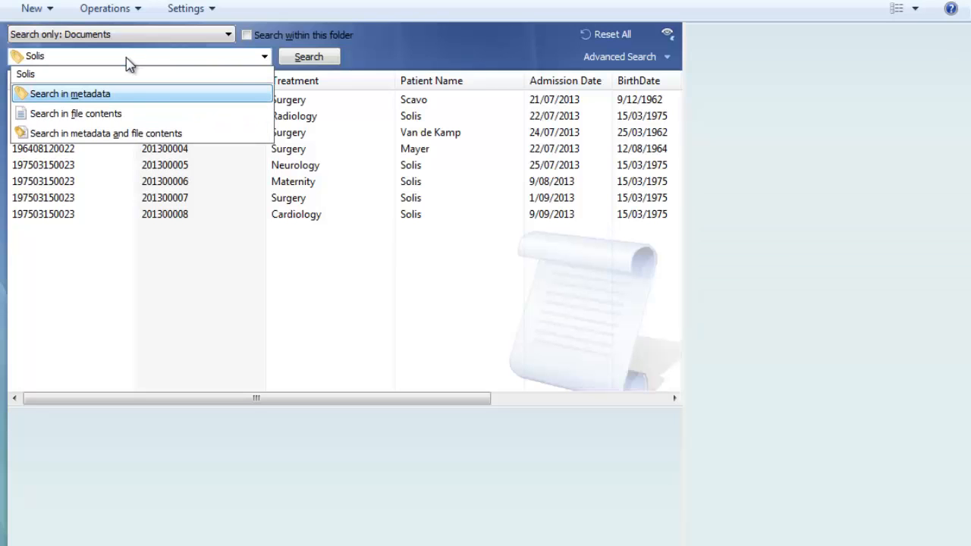
{"action": "left_click", "coordinate": [308, 63]}
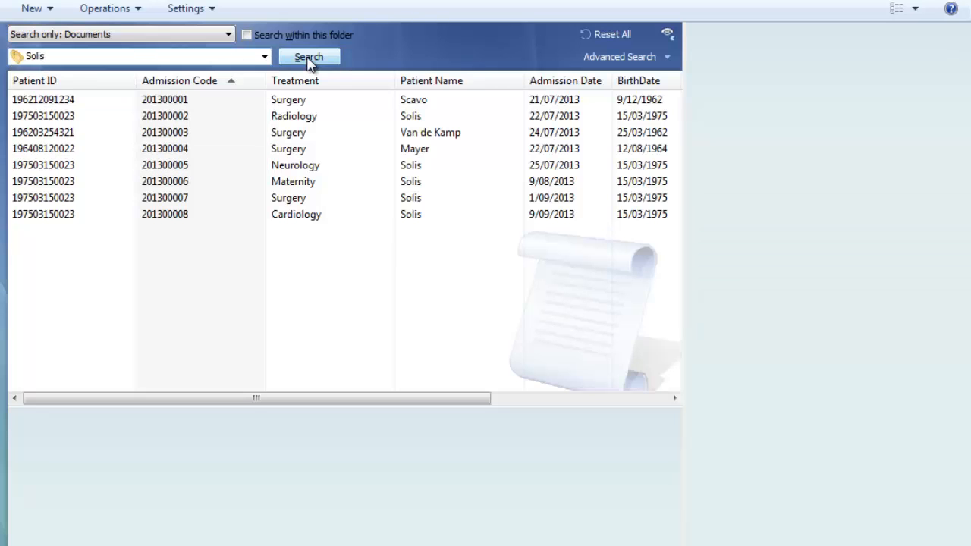
{"action": "left_click", "coordinate": [151, 120]}
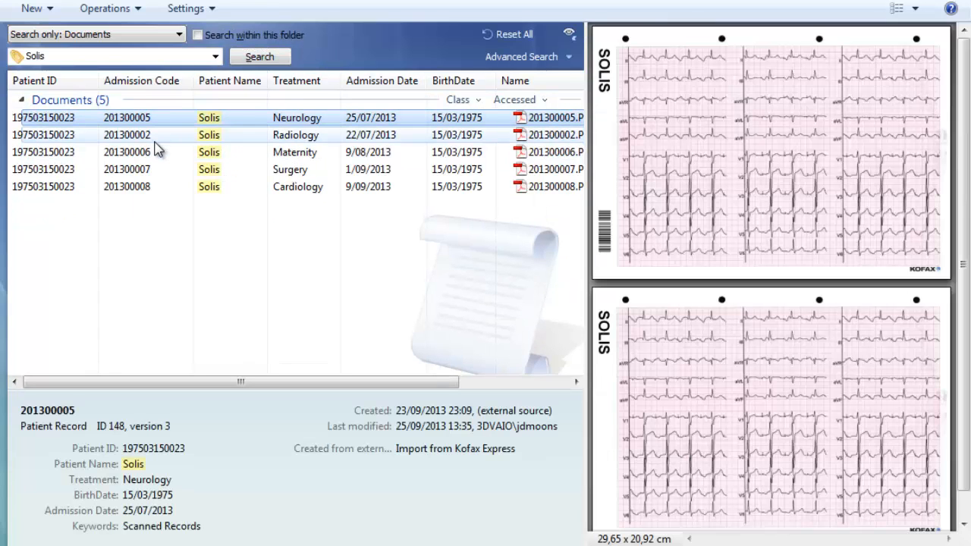
{"action": "left_click", "coordinate": [156, 141]}
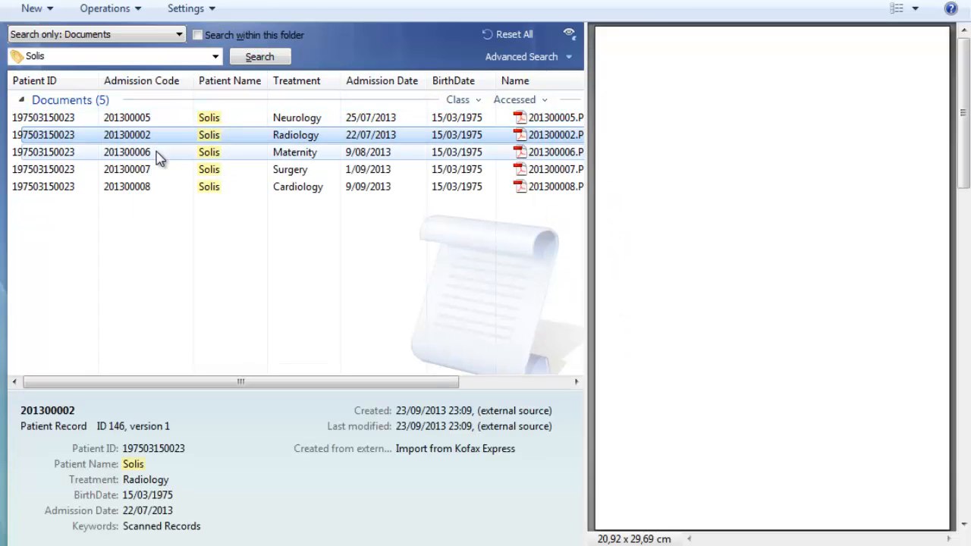
{"action": "left_click", "coordinate": [157, 153]}
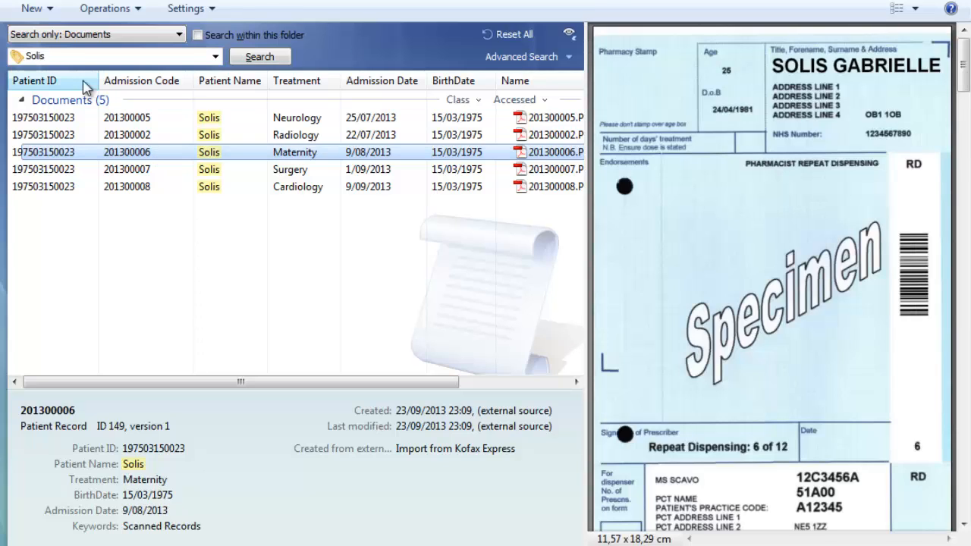
Search the documents for Surgery and preview the first three matching records
{"action": "left_click_drag", "start_coordinate": [79, 58], "coordinate": [0, 68]}
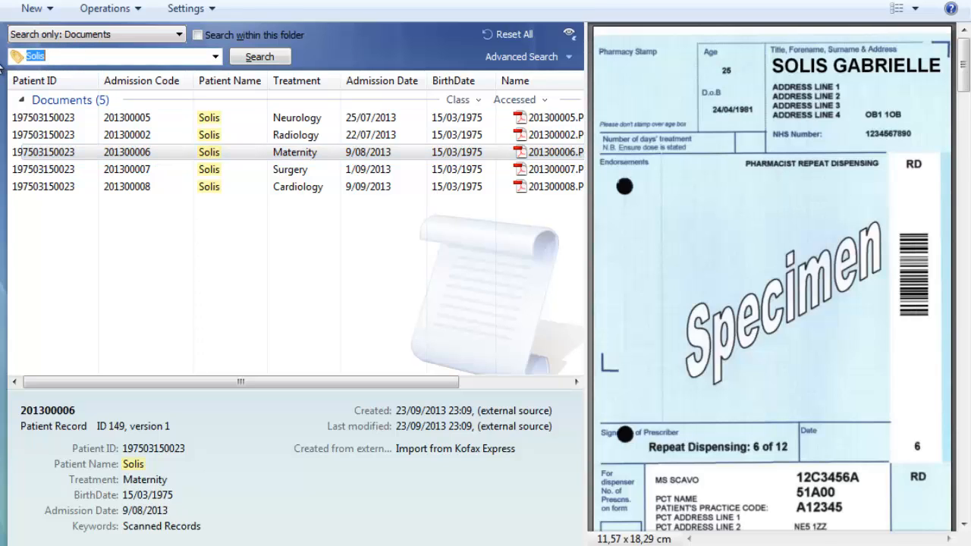
{"action": "type", "text": "Surgery"}
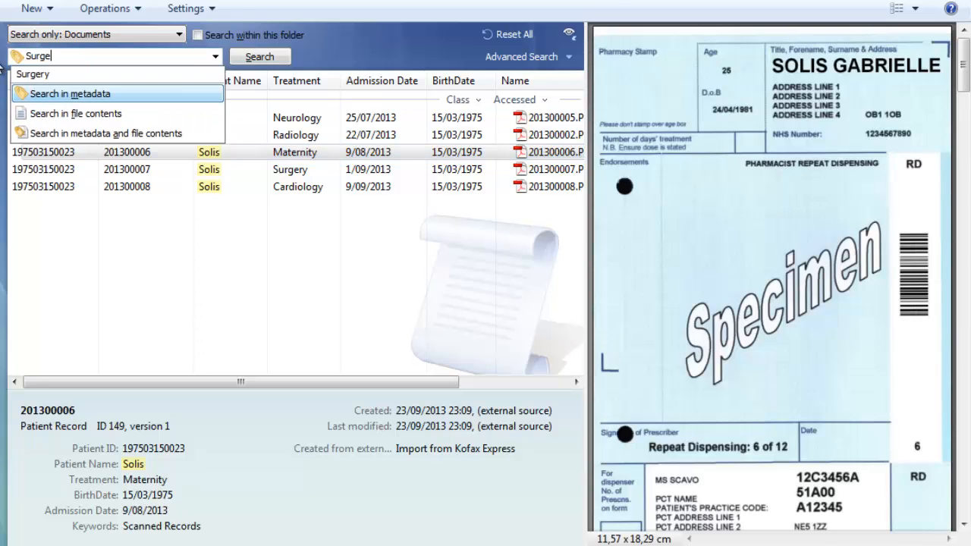
{"action": "left_click", "coordinate": [269, 61]}
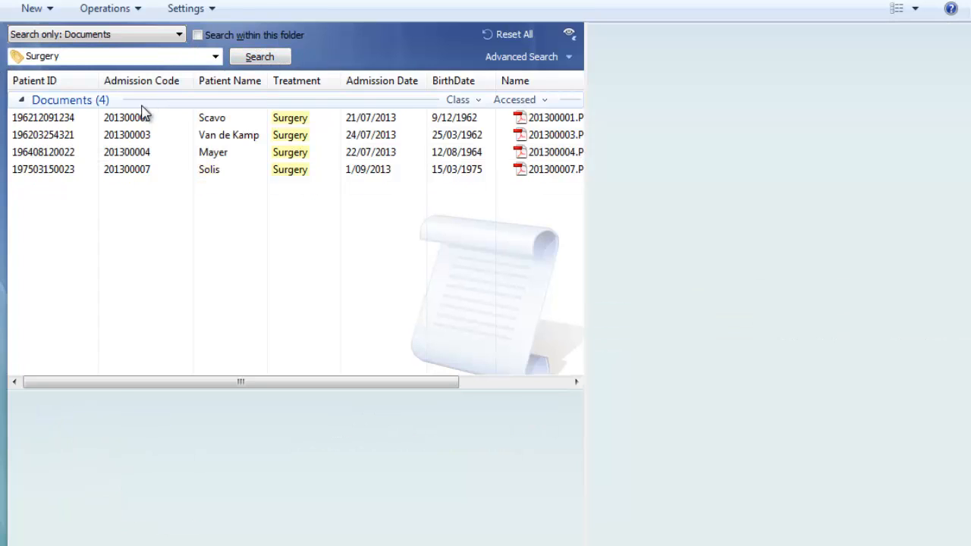
{"action": "left_click", "coordinate": [144, 122]}
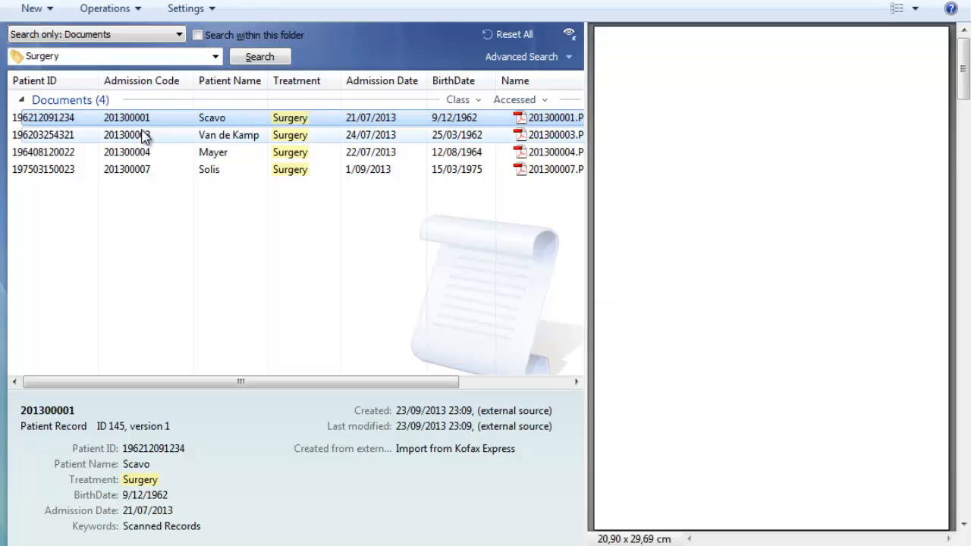
{"action": "left_click", "coordinate": [144, 135]}
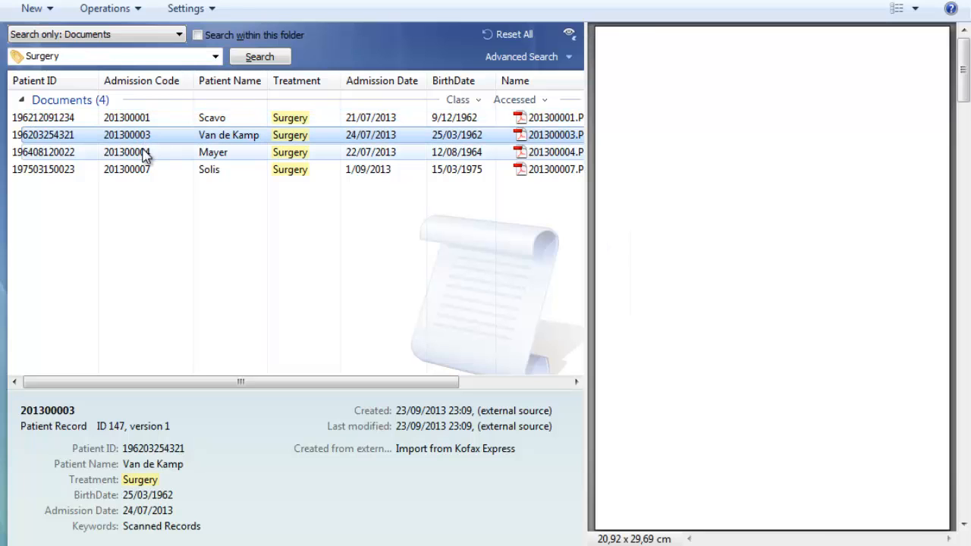
{"action": "left_click", "coordinate": [145, 154]}
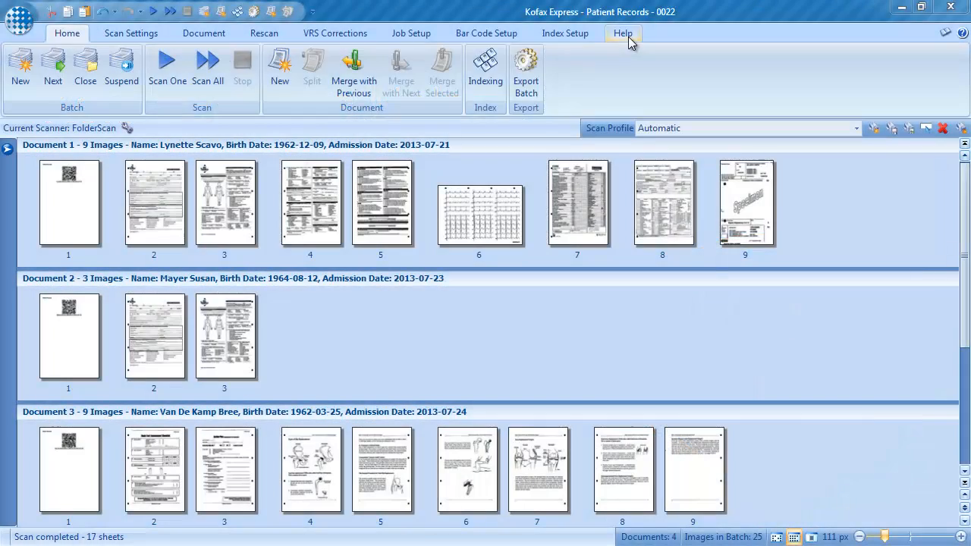
Open the online Help and view the Scan Settings topics on selecting a scanner, using FolderScan and deleting blank pages
{"action": "left_click", "coordinate": [629, 35]}
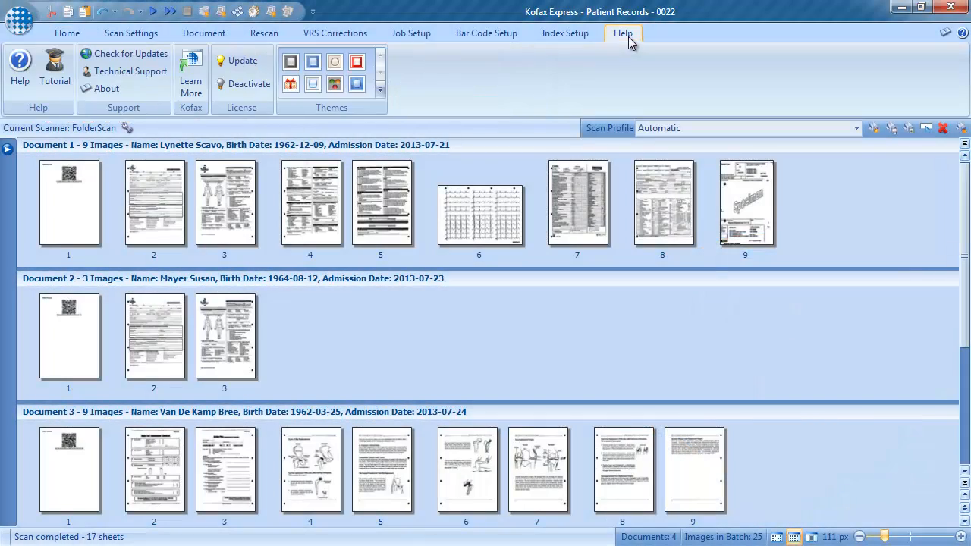
{"action": "left_click", "coordinate": [20, 79]}
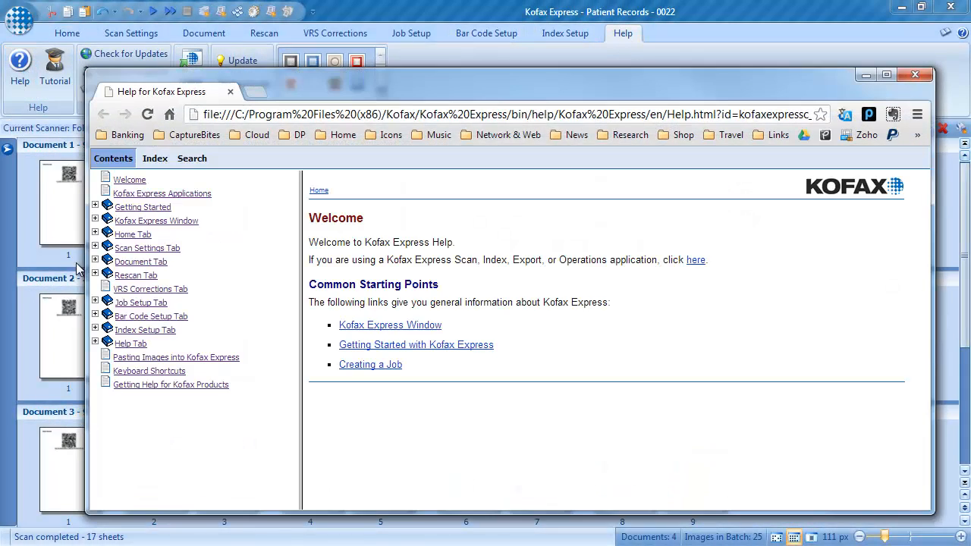
{"action": "left_click", "coordinate": [95, 248]}
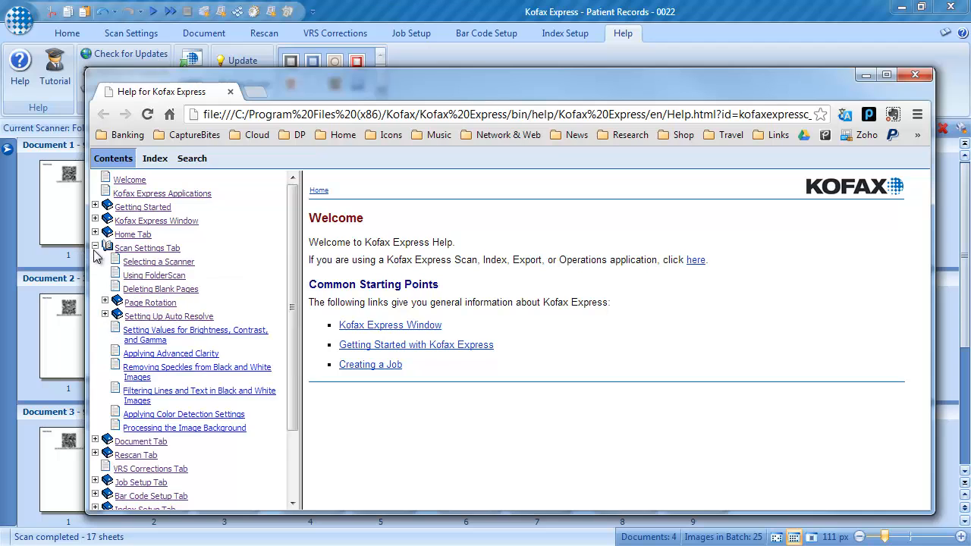
{"action": "left_click", "coordinate": [158, 266]}
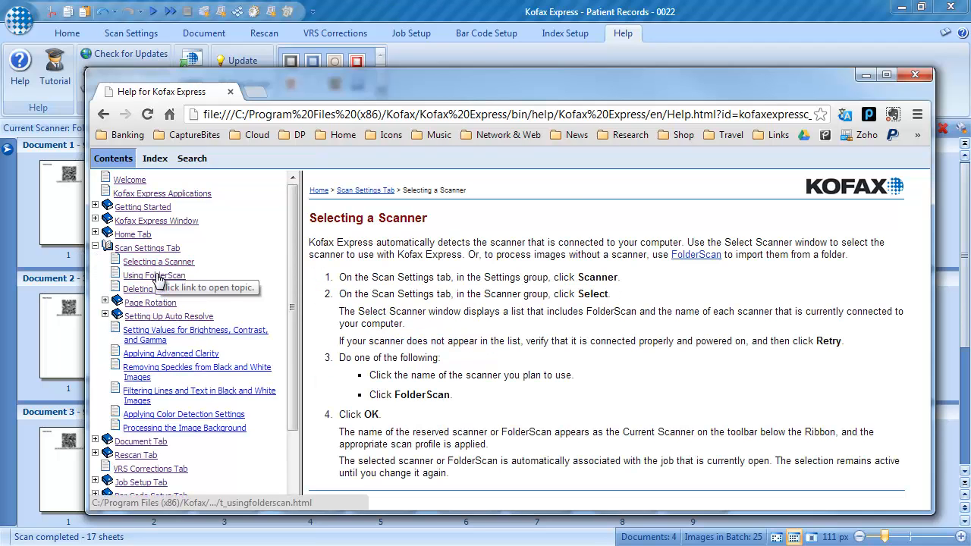
{"action": "left_click", "coordinate": [156, 277]}
{"action": "left_click", "coordinate": [162, 294]}
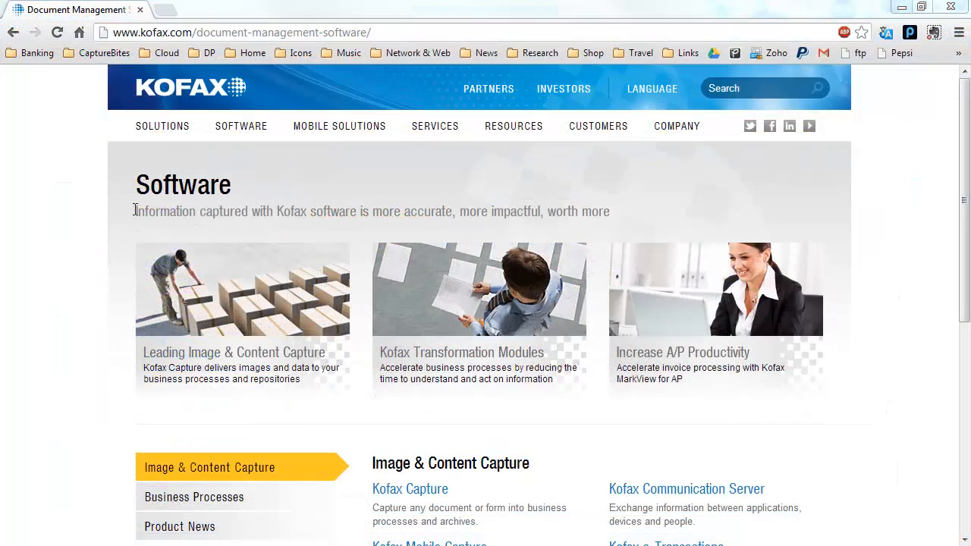
Switch to the Kofax website in the browser, open the Kofax Express trial request form and select its First Name field
{"action": "mouse_move", "coordinate": [234, 135]}
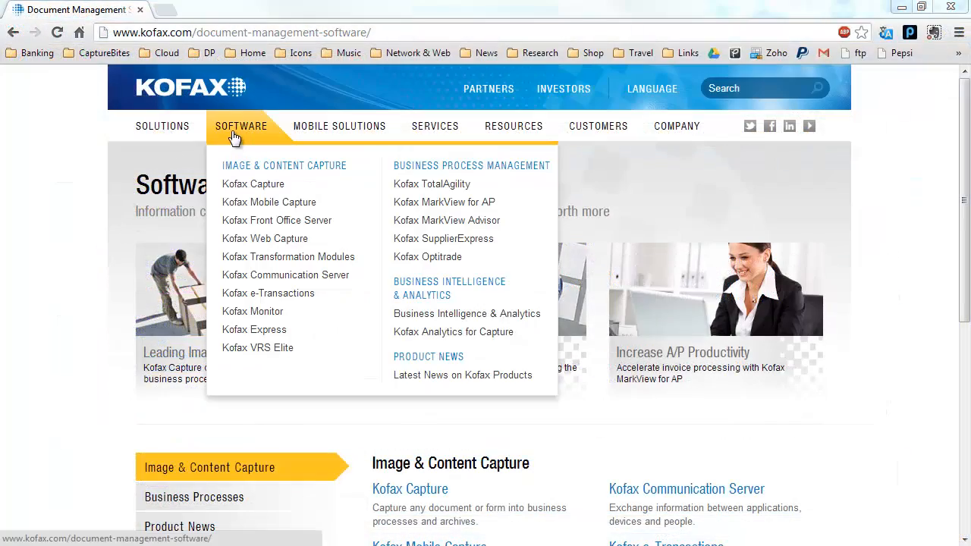
{"action": "left_click", "coordinate": [275, 327]}
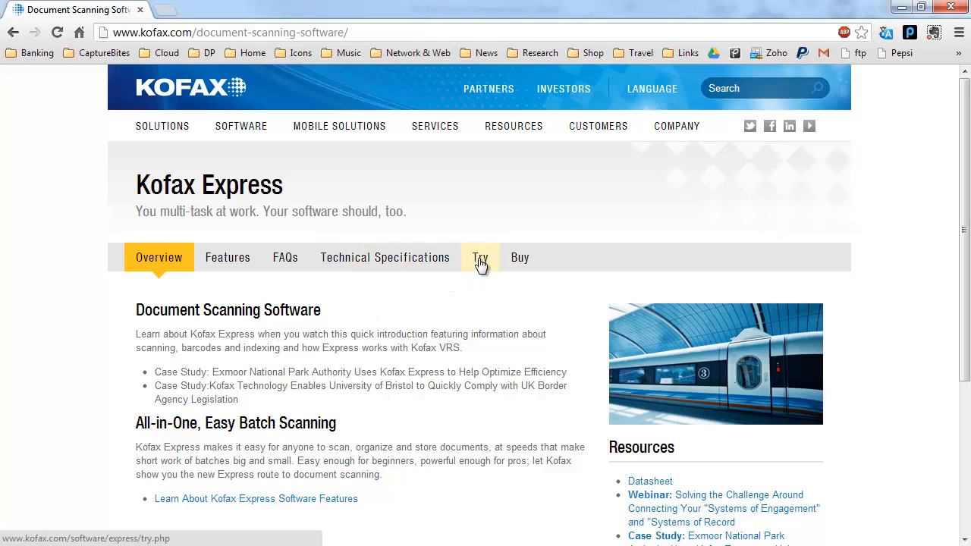
{"action": "left_click", "coordinate": [480, 260]}
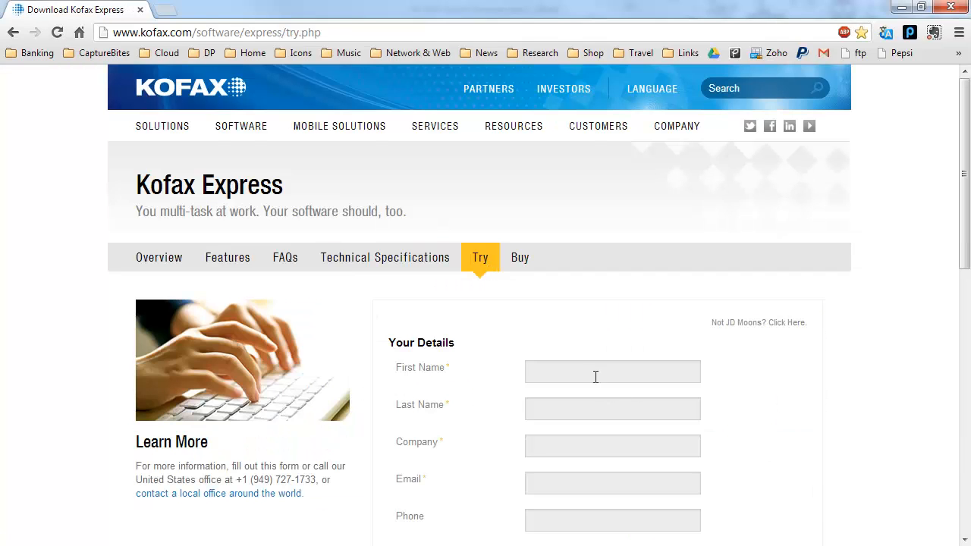
{"action": "left_click", "coordinate": [593, 370]}
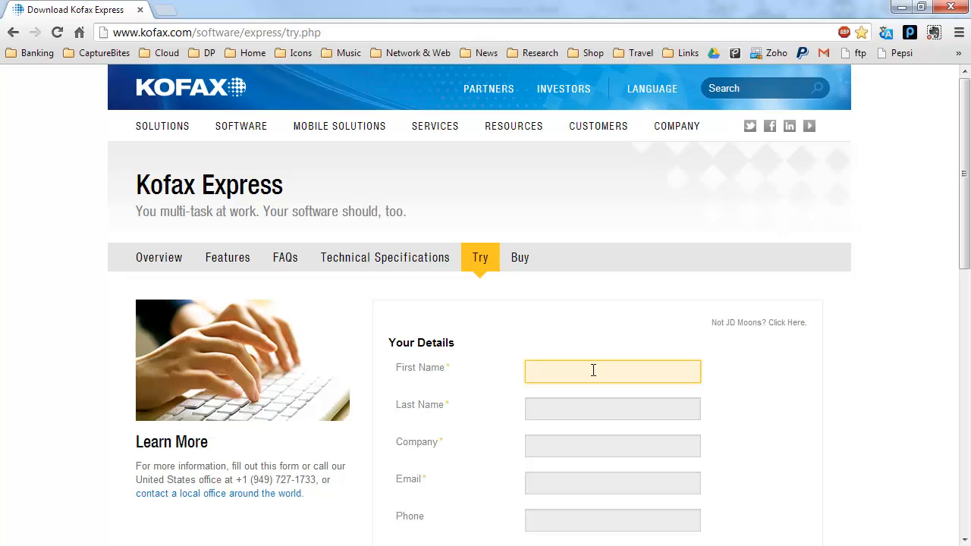